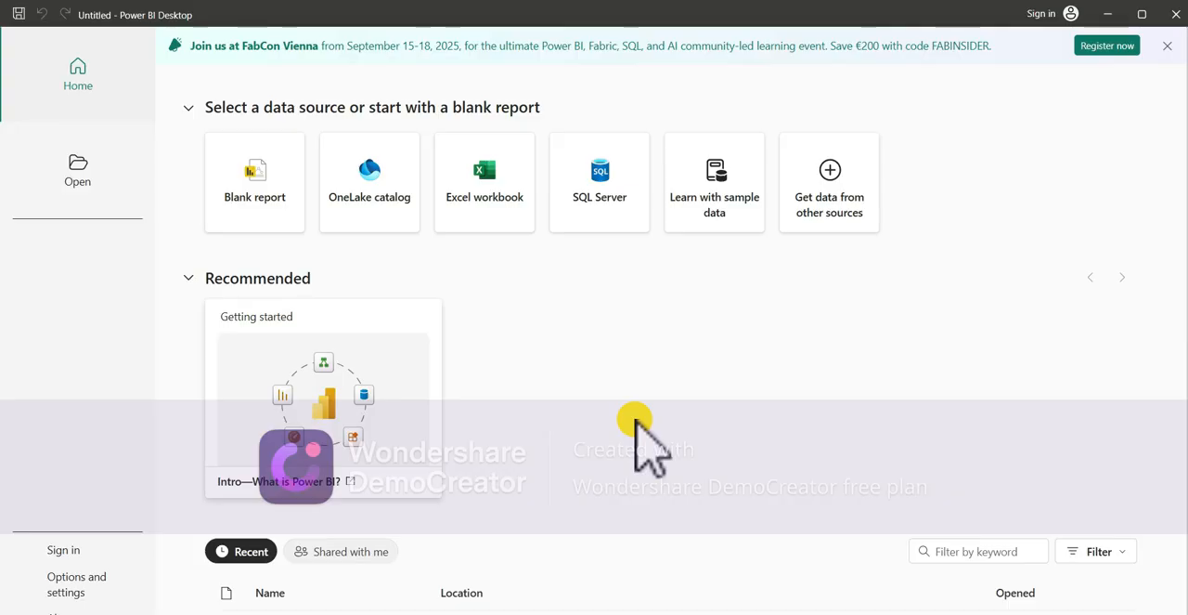
- Switch to the browser, open the Microsoft Store page for Power BI Desktop from the search results, and download its installer
key("alt+Tab")
key("alt+Tab")
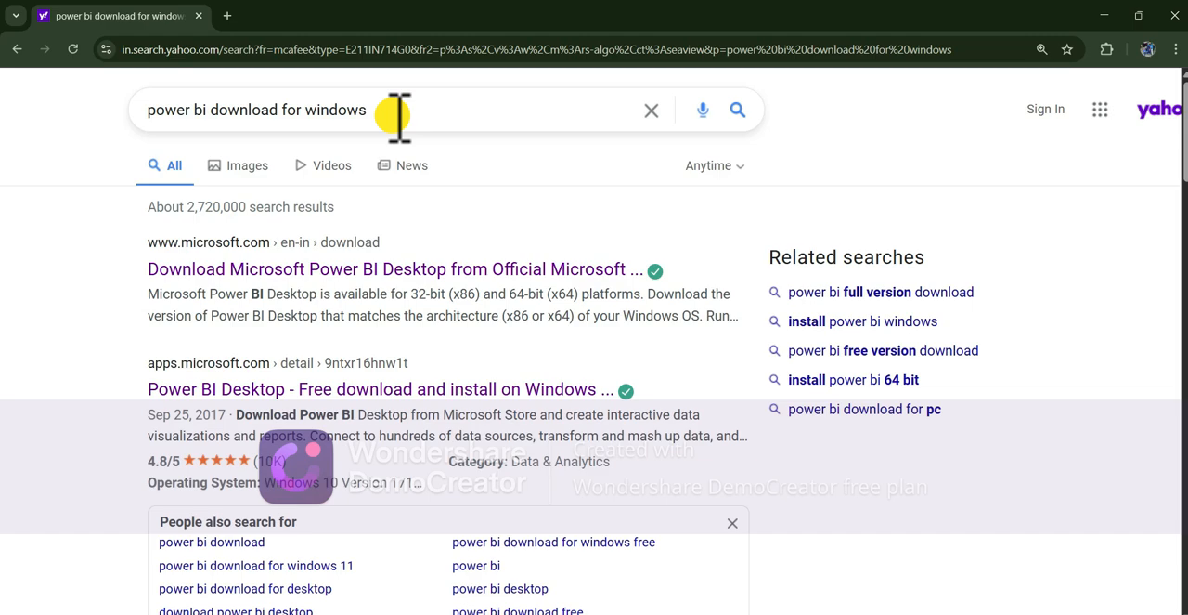
scroll(395, 324, "down", 1)
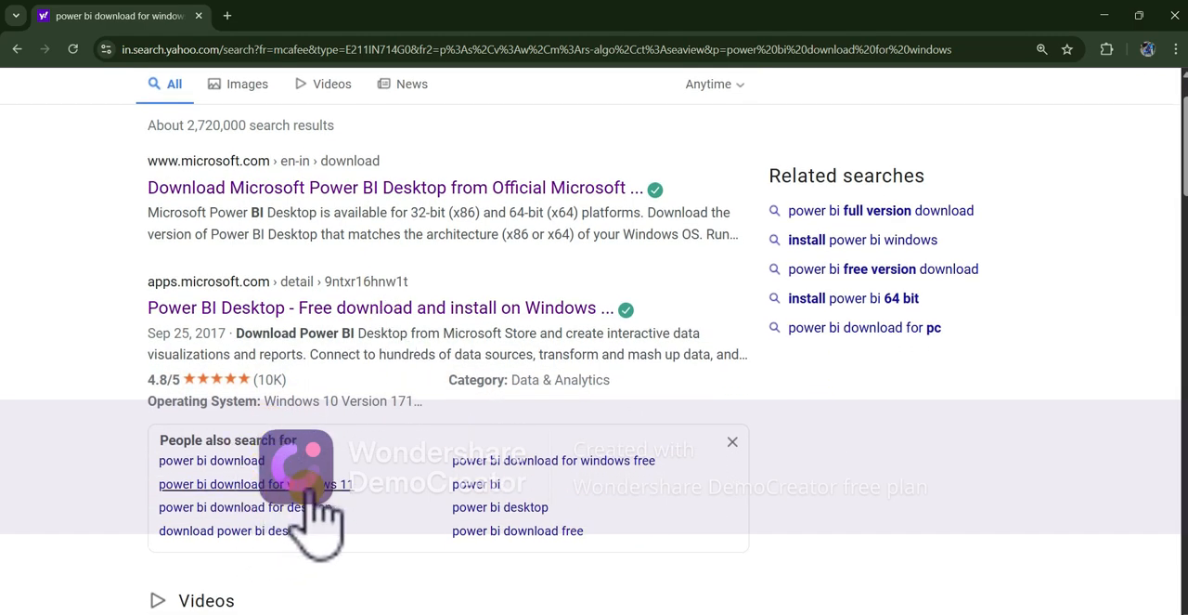
scroll(464, 557, "up", 1)
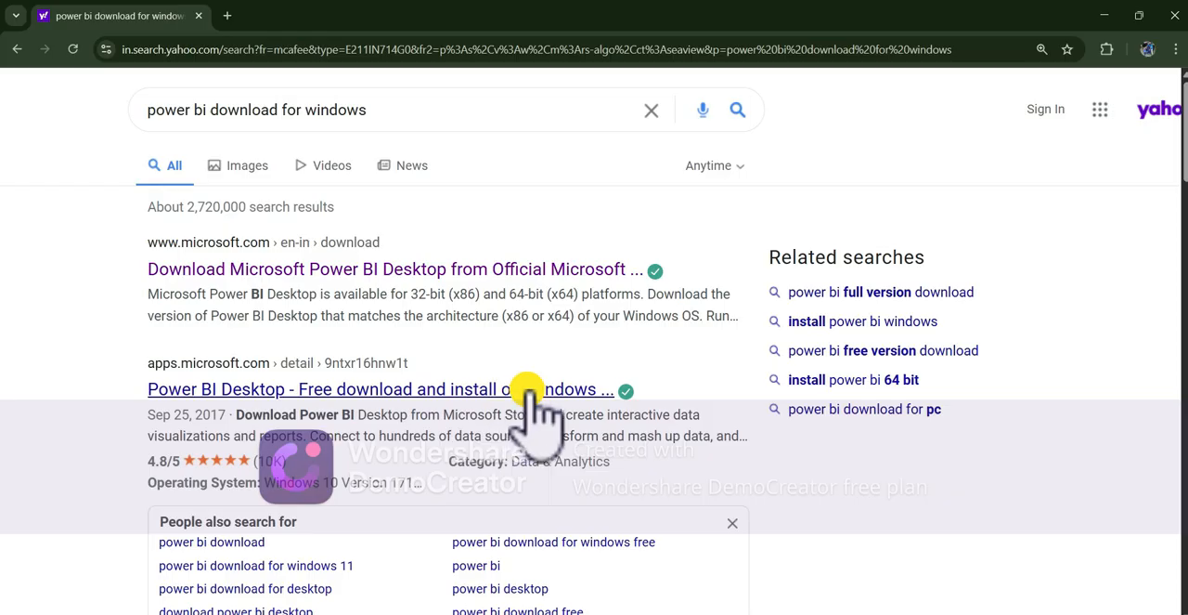
left_click(463, 388)
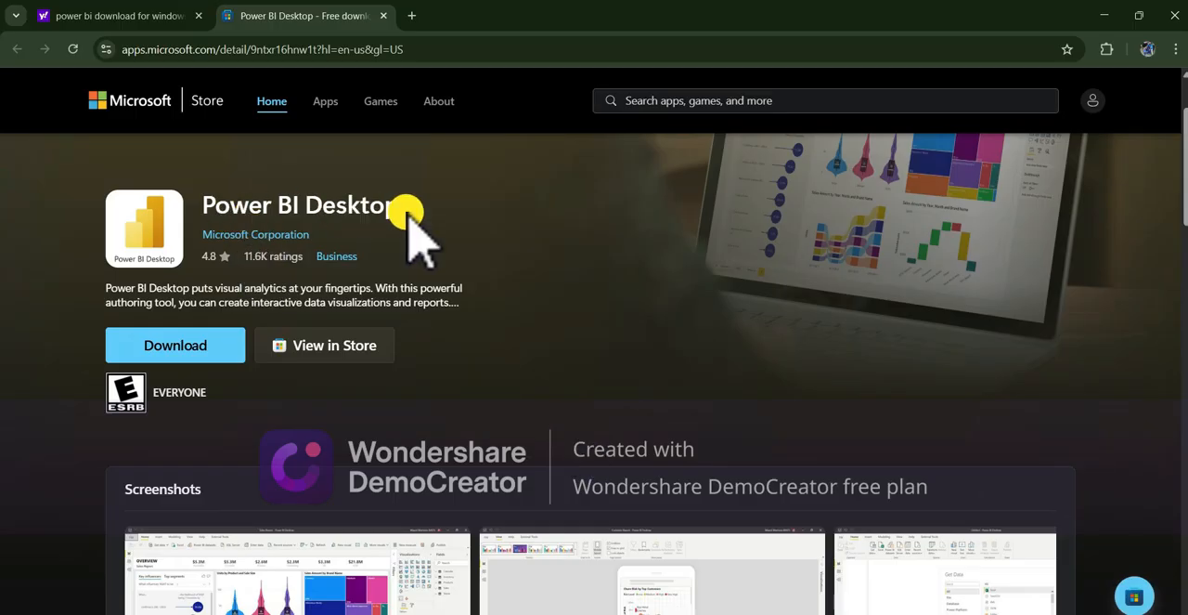
left_click(199, 343)
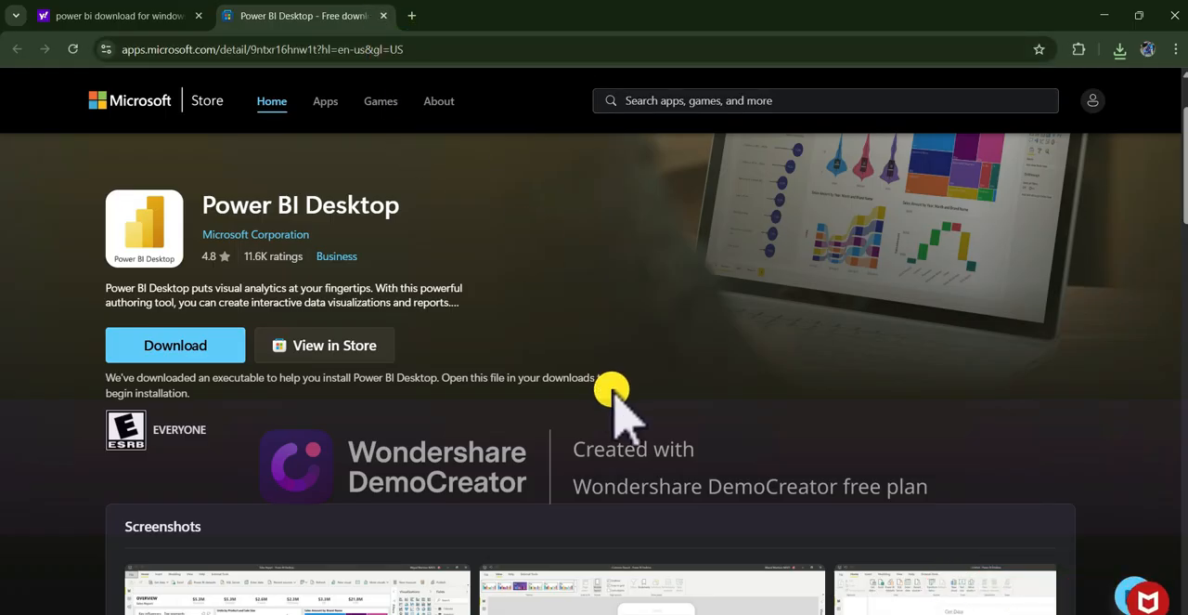
- Switch back to Power BI Desktop and close the duplicate untitled window without saving its changes
key("alt+Tab")
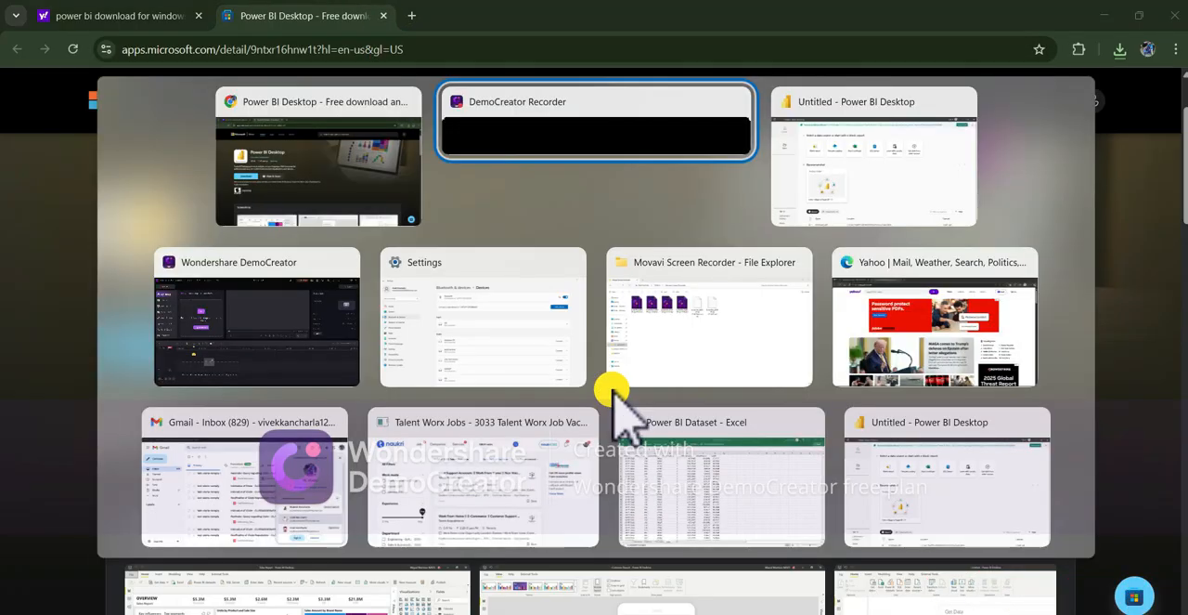
key("alt+Tab")
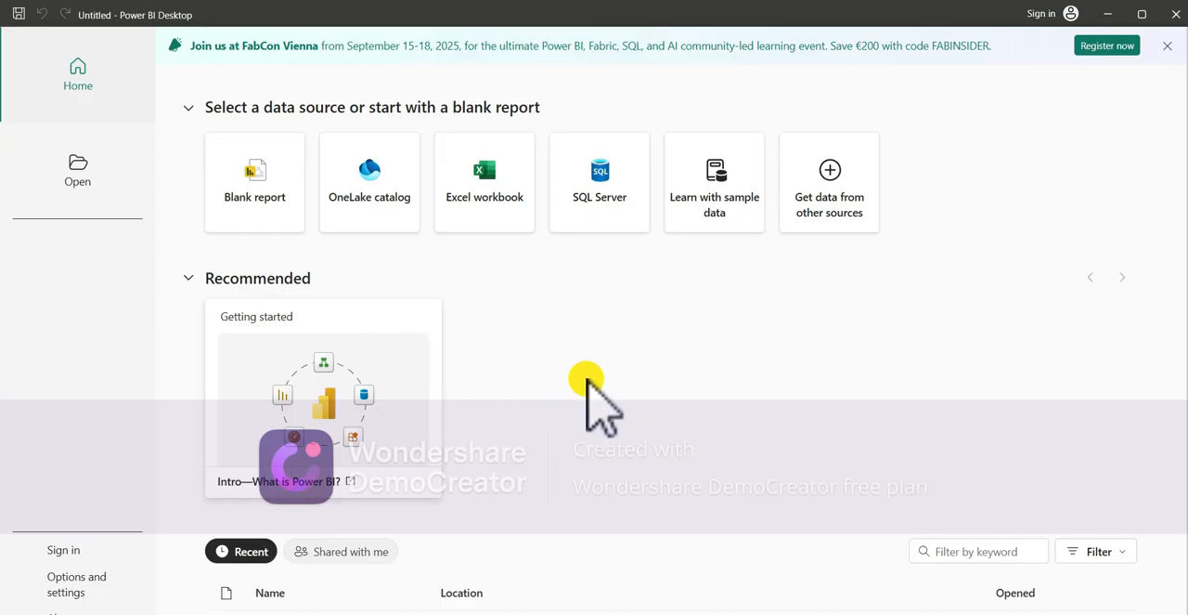
scroll(587, 379, "down", 1)
scroll(586, 378, "up", 1)
mouse_move(643, 613)
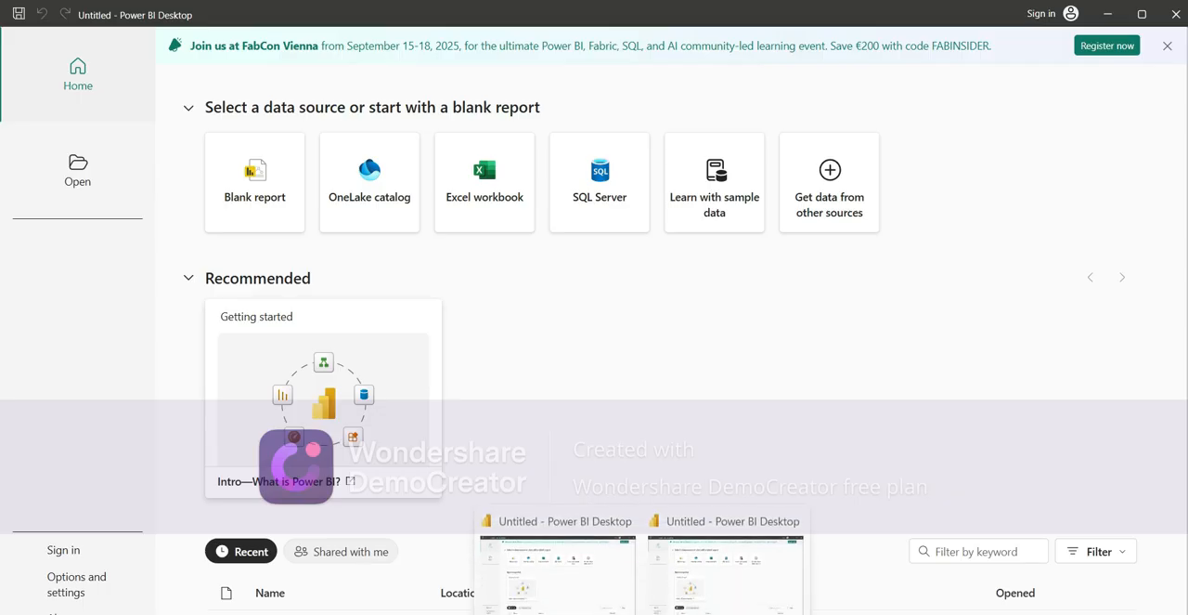
mouse_move(803, 522)
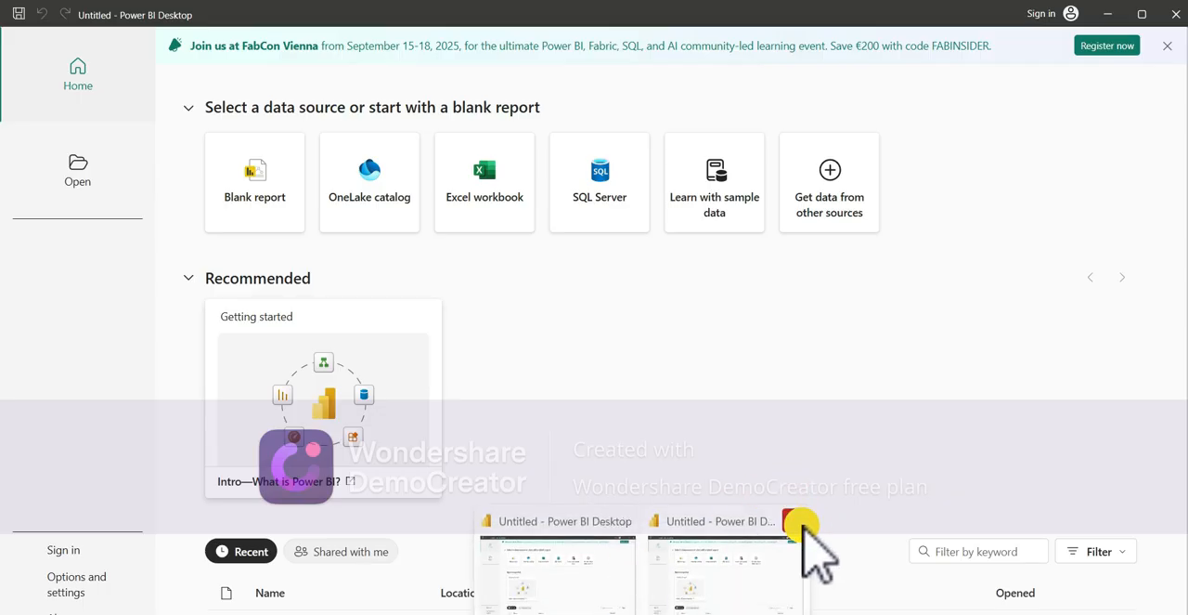
left_click(803, 521)
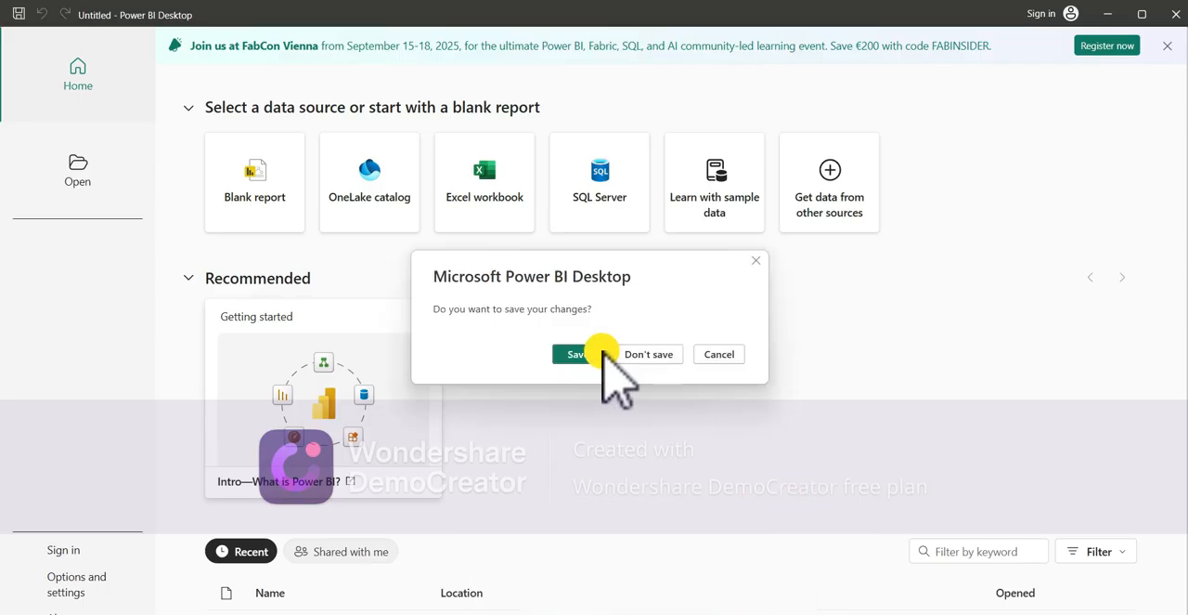
left_click(636, 356)
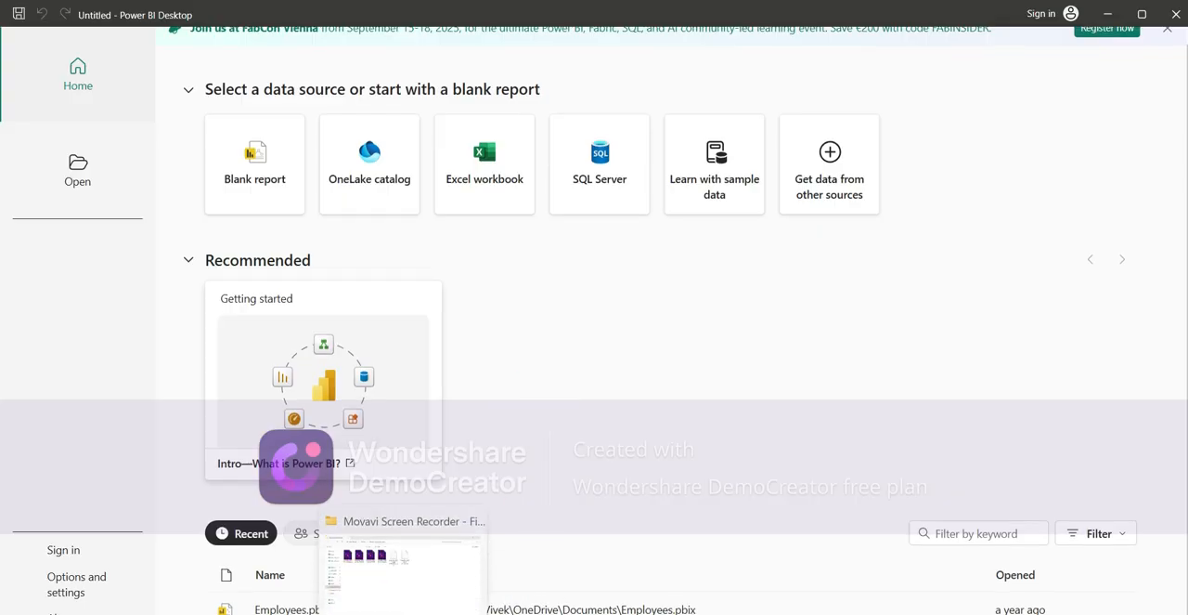
- Switch to File Explorer and open the Power BI Dataset workbook from the Downloads folder in Excel
left_click(403, 614)
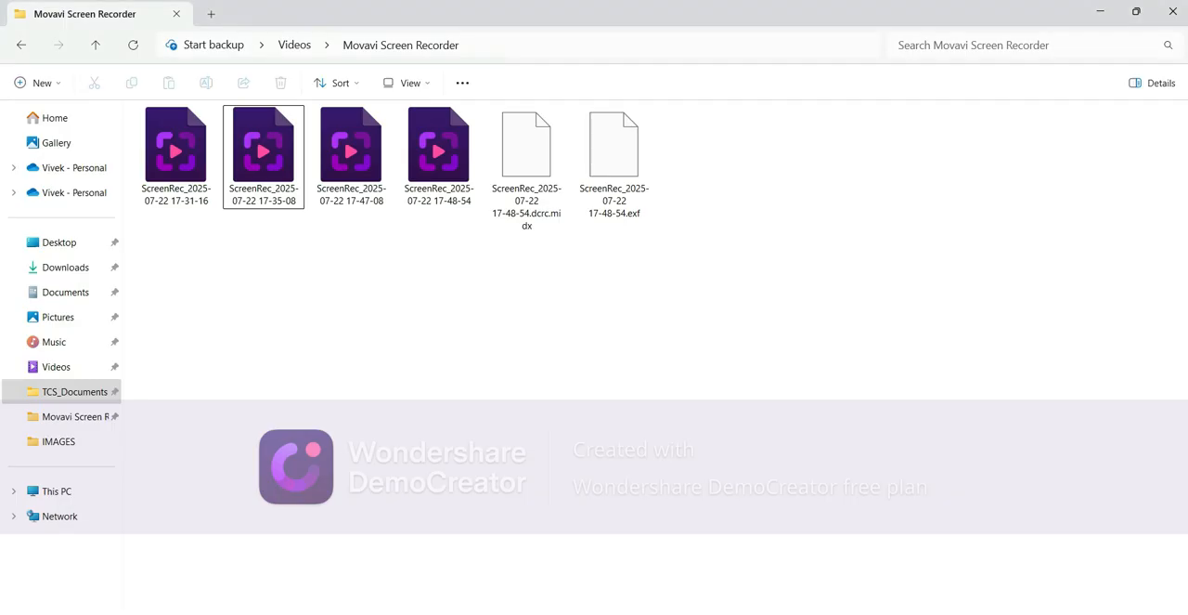
left_click(80, 265)
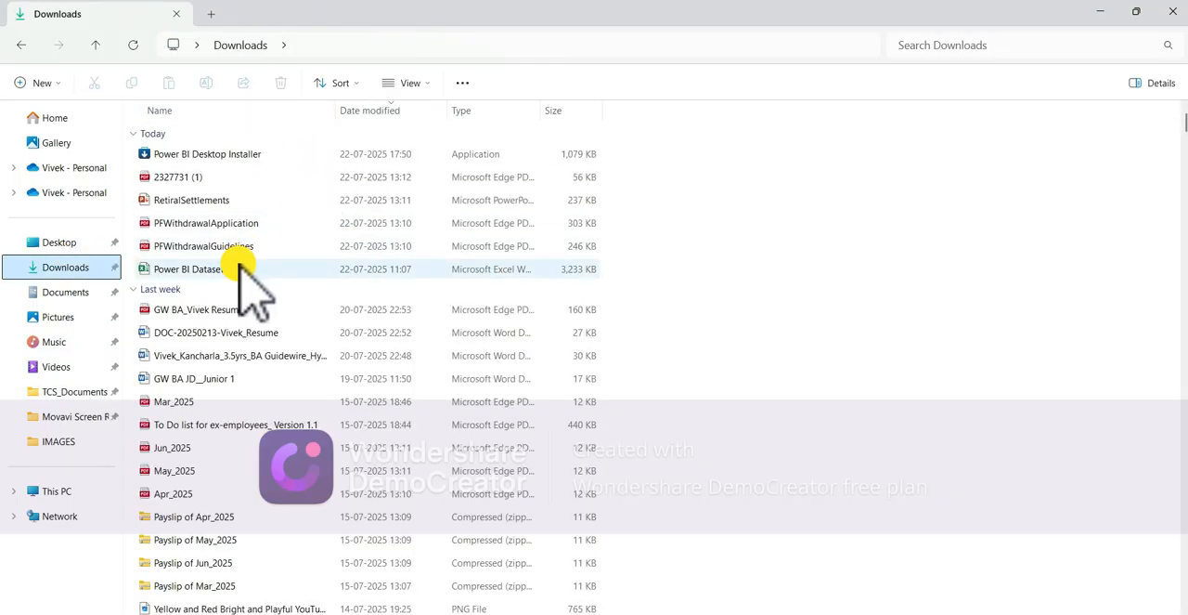
double_click(244, 268)
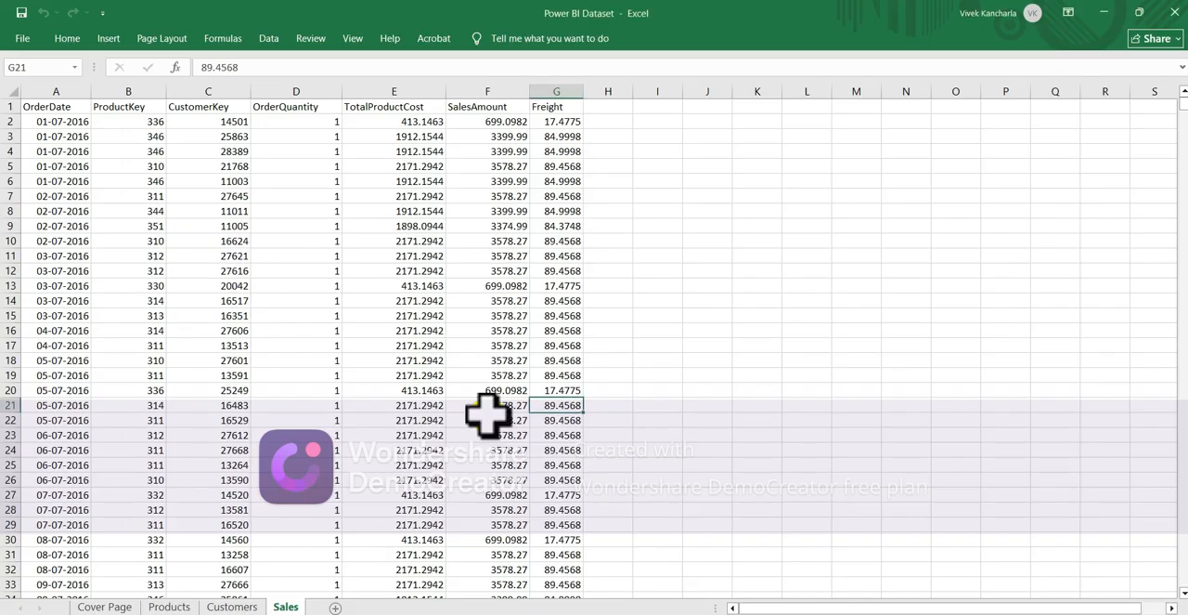
- Examine the workbook's Cover Page, Products, Customers and Sales sheets and the columns each one holds
left_click(228, 607)
left_click(173, 606)
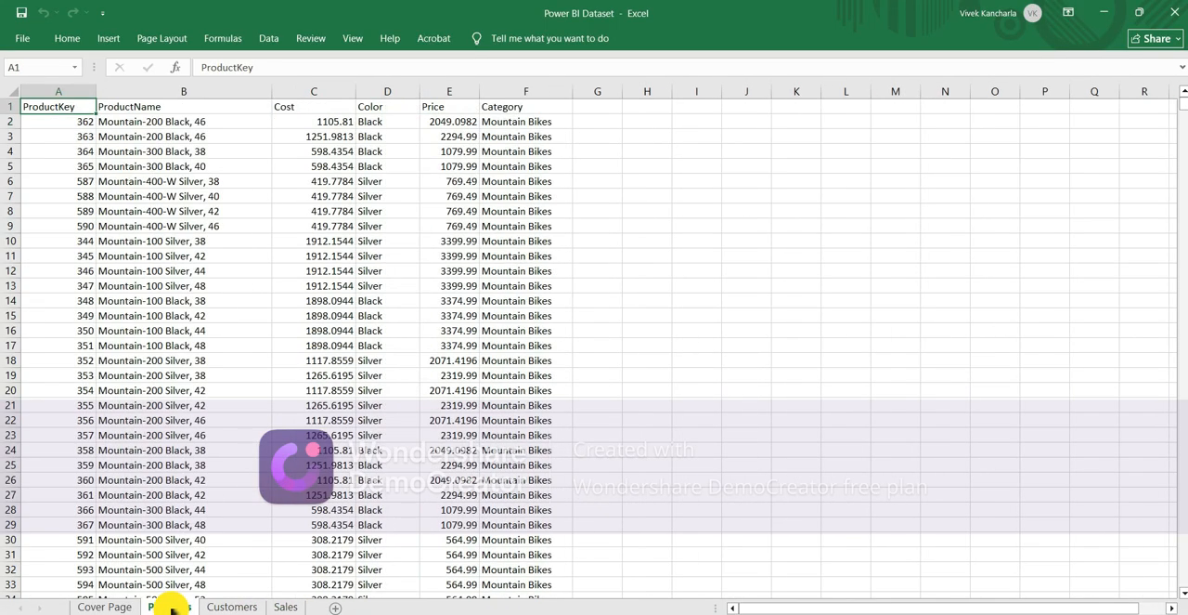
left_click(102, 607)
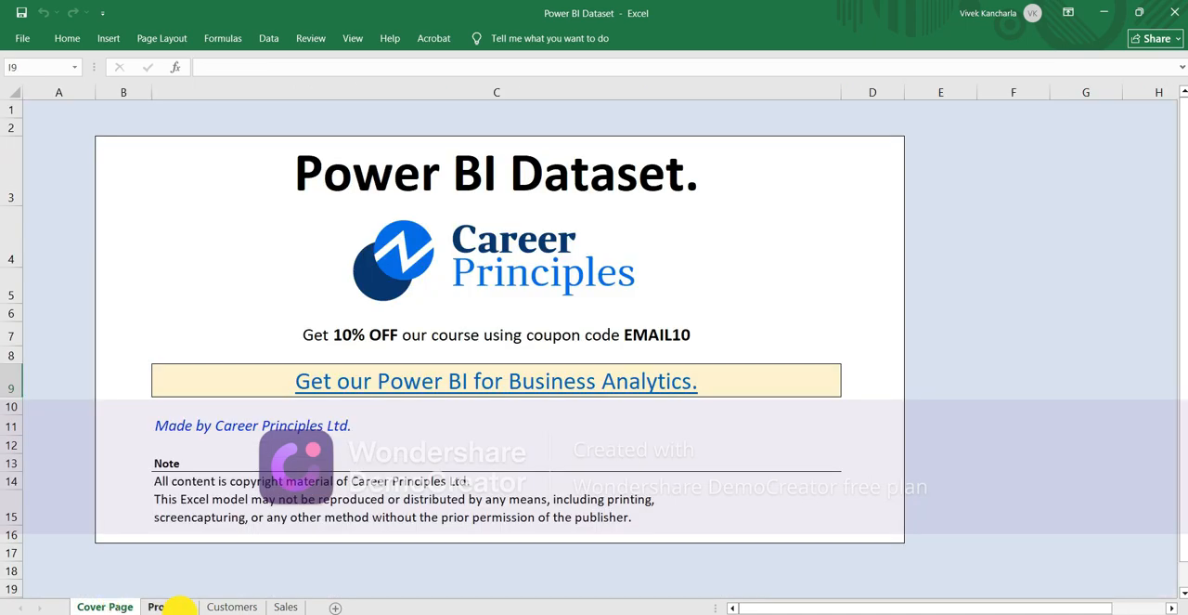
left_click(169, 606)
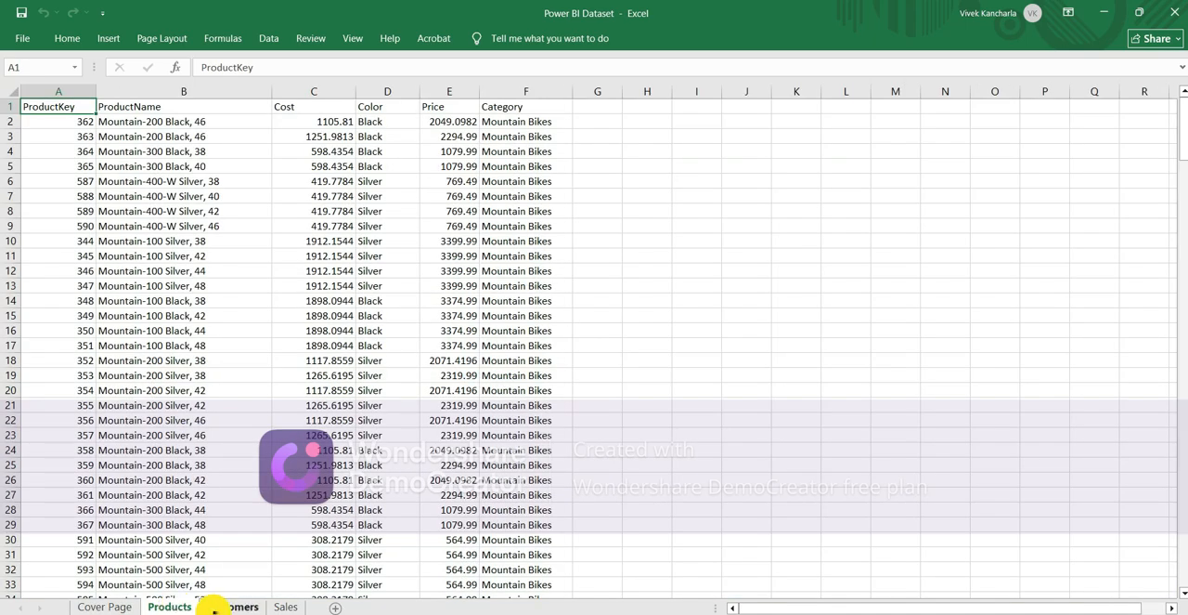
left_click(231, 606)
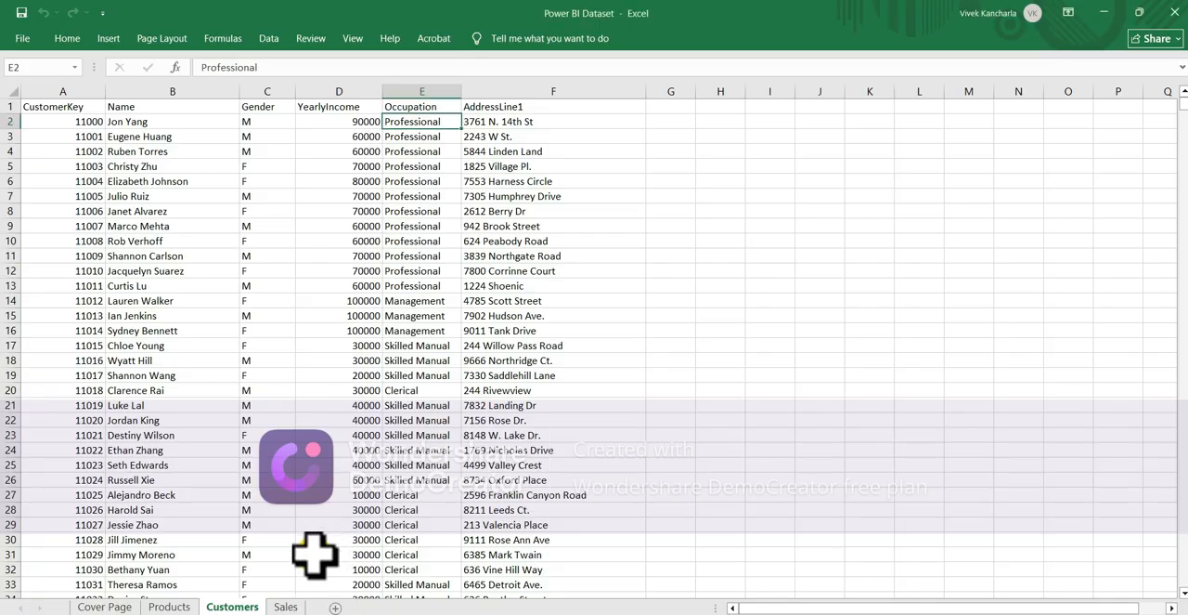
left_click(285, 606)
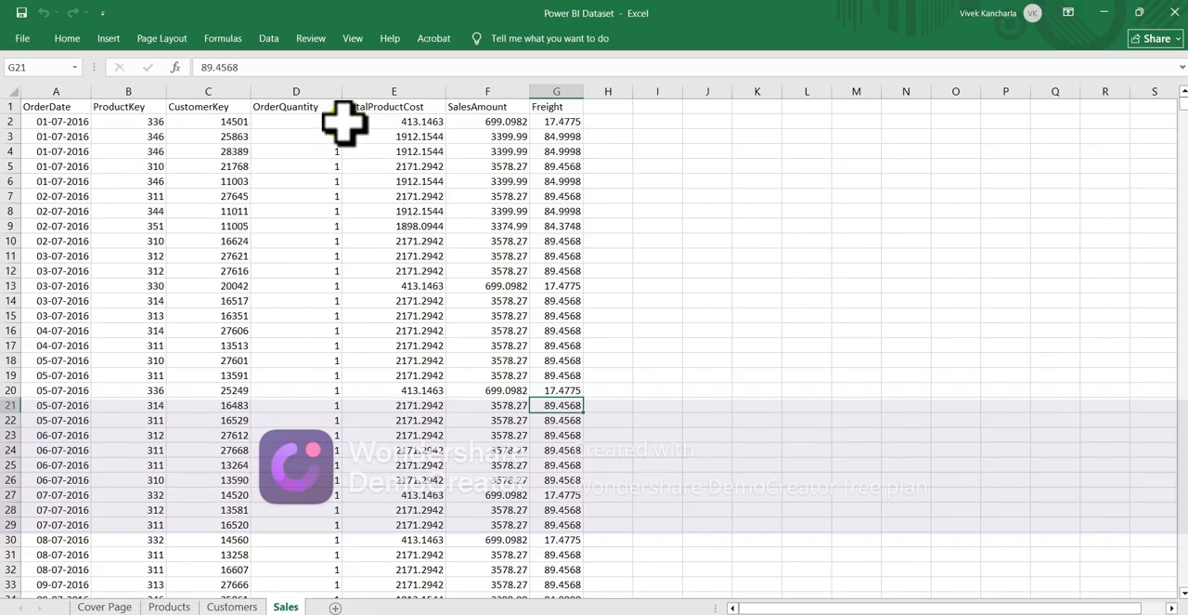
left_click(236, 606)
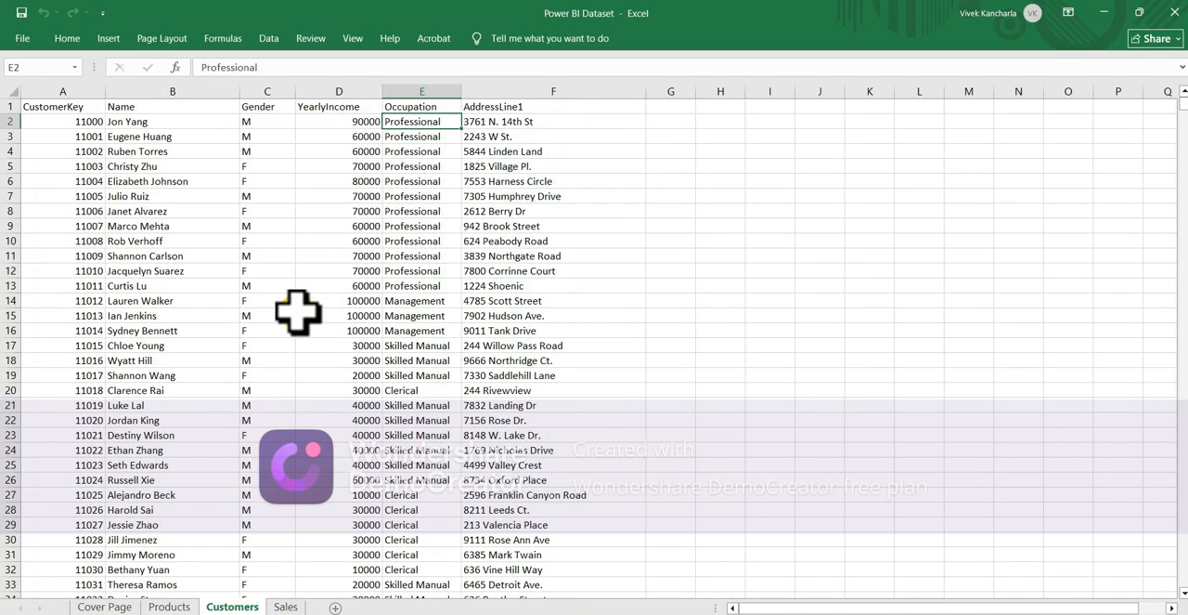
left_click(174, 607)
scroll(385, 499, "down", 1)
scroll(385, 501, "up", 1)
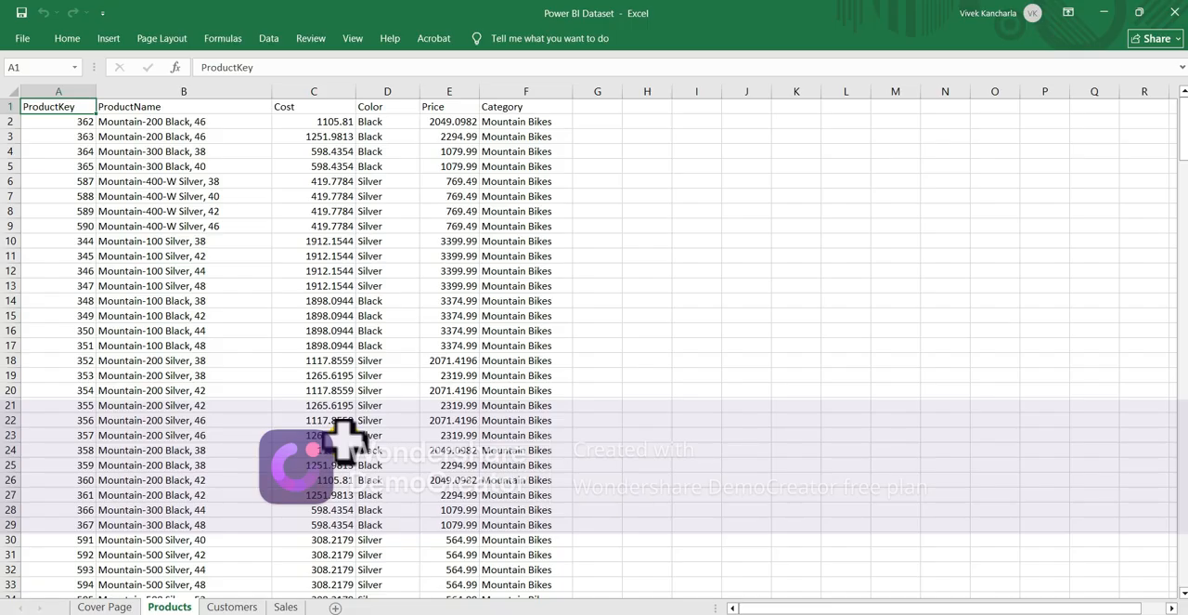
- Switch back to Power BI Desktop and create a blank report
key("alt+Tab")
key("alt+Tab")
key("alt+Tab")
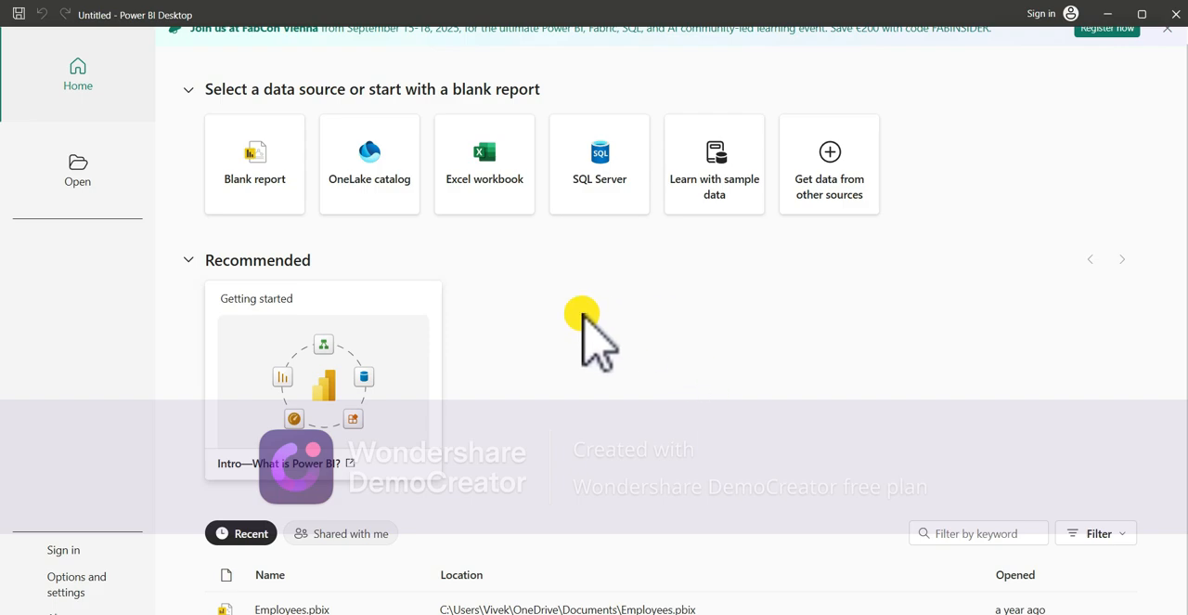
left_click(259, 179)
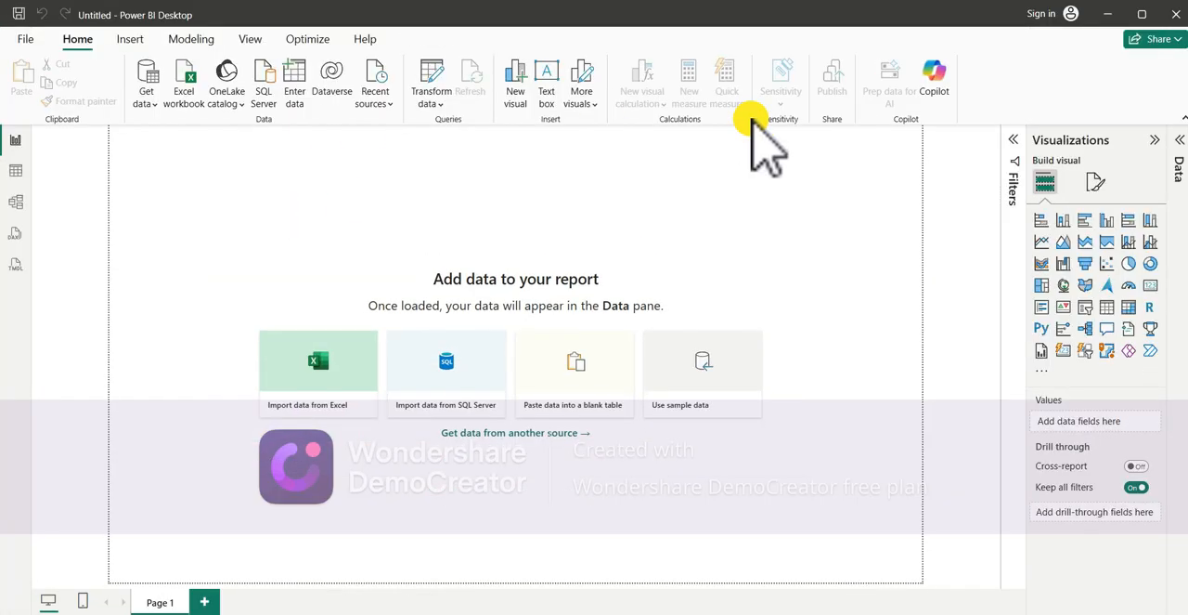
left_click(139, 41)
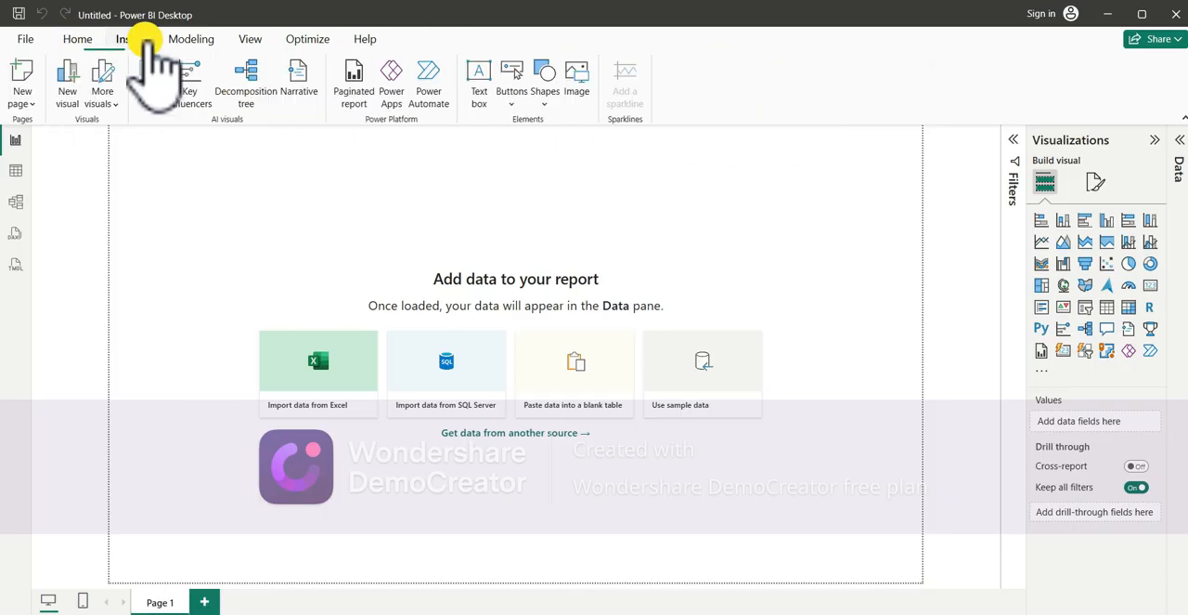
left_click(192, 40)
left_click(262, 40)
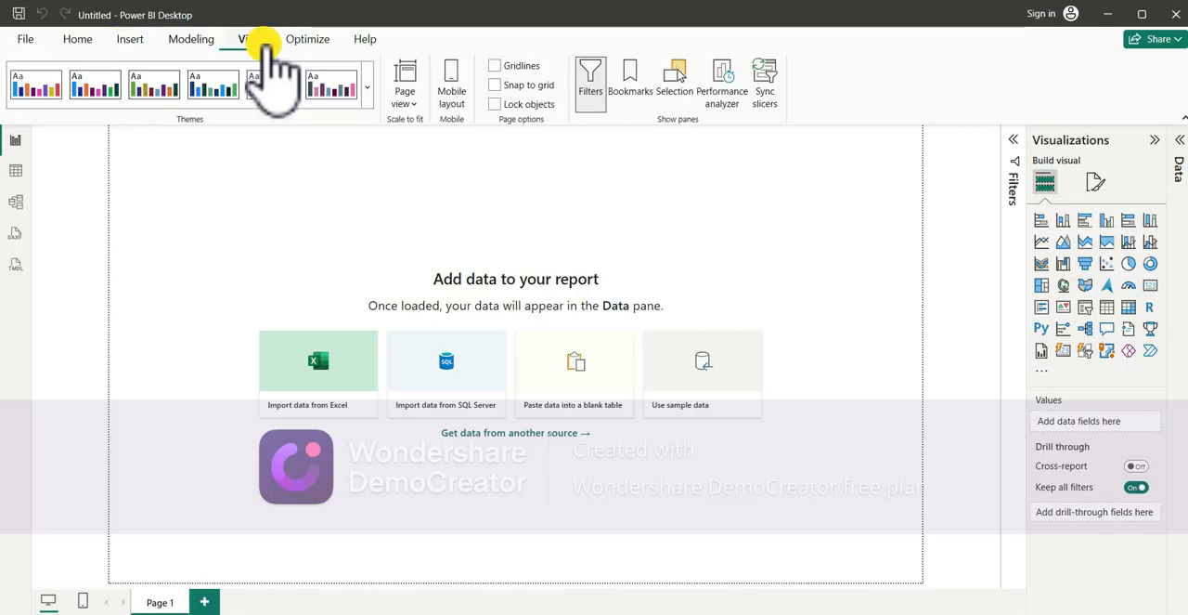
left_click(307, 40)
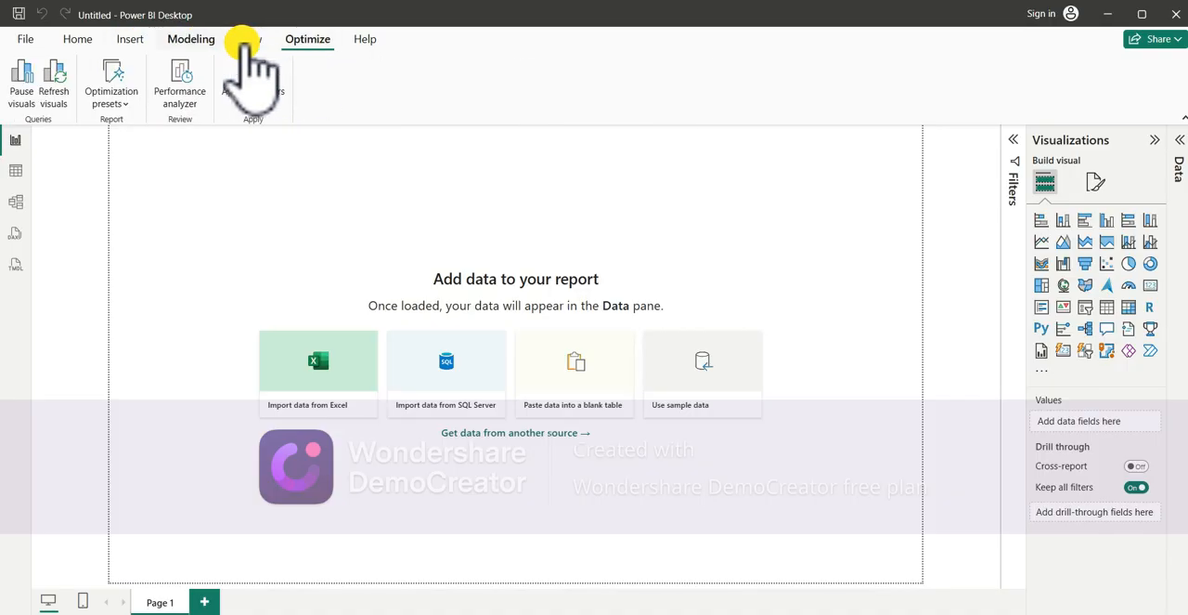
left_click(83, 39)
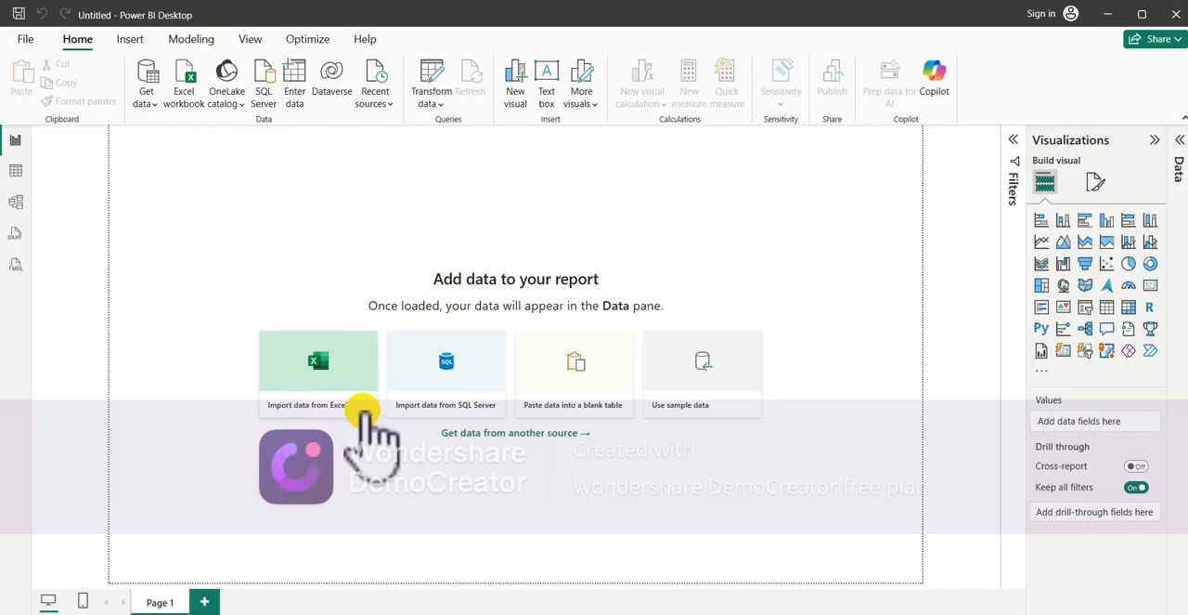
- Connect the report to the Power BI Dataset Excel workbook in the Downloads folder
left_click(327, 354)
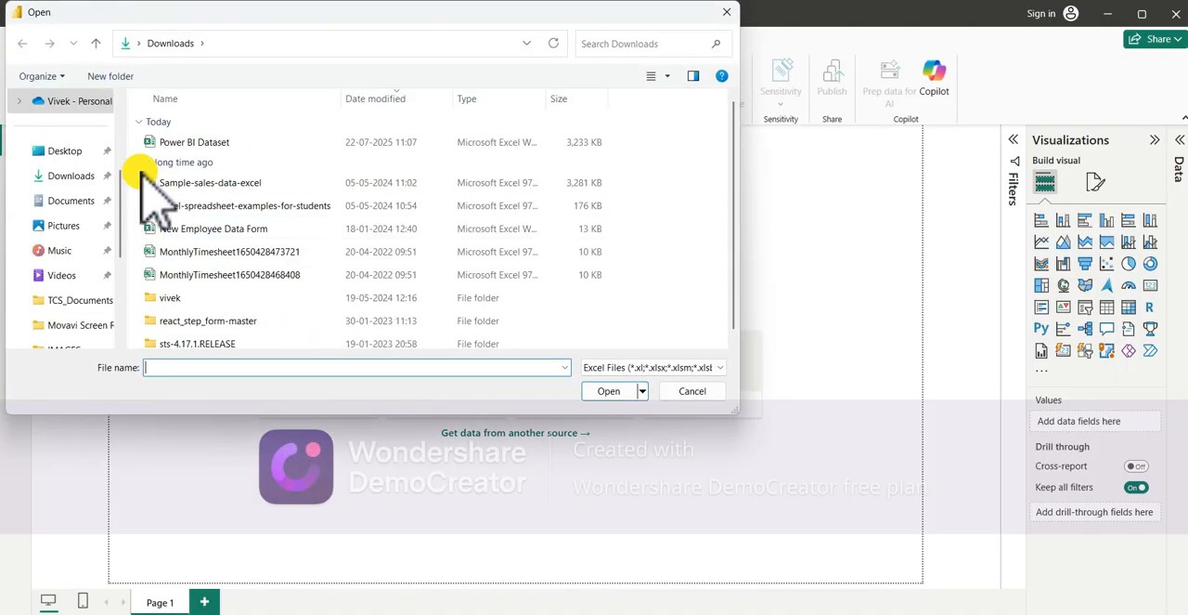
left_click(207, 143)
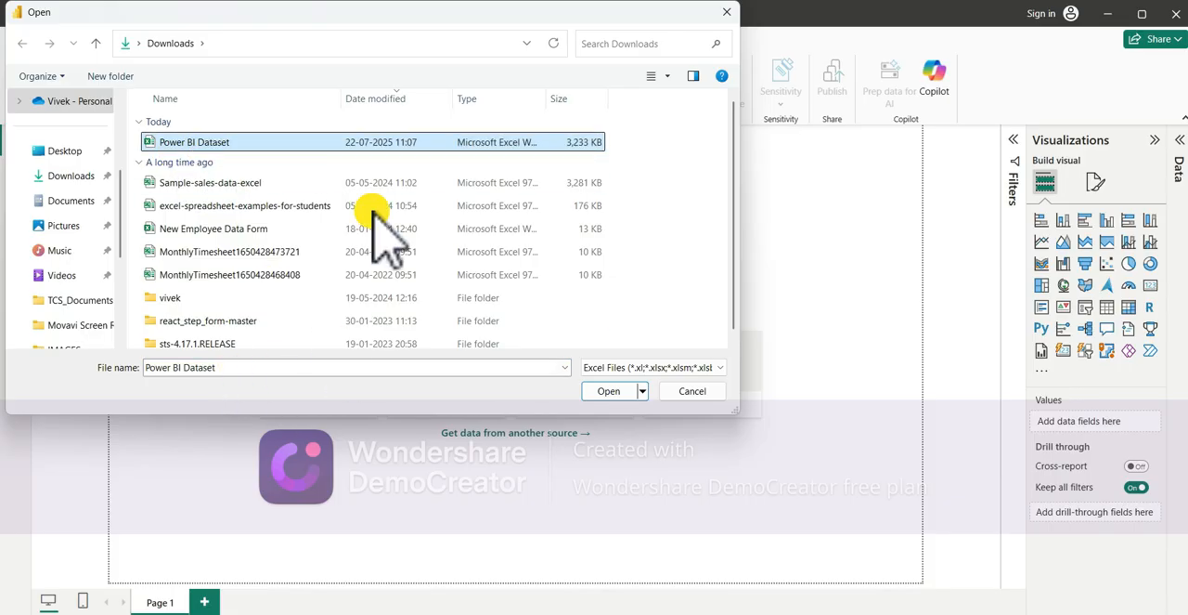
left_click(615, 388)
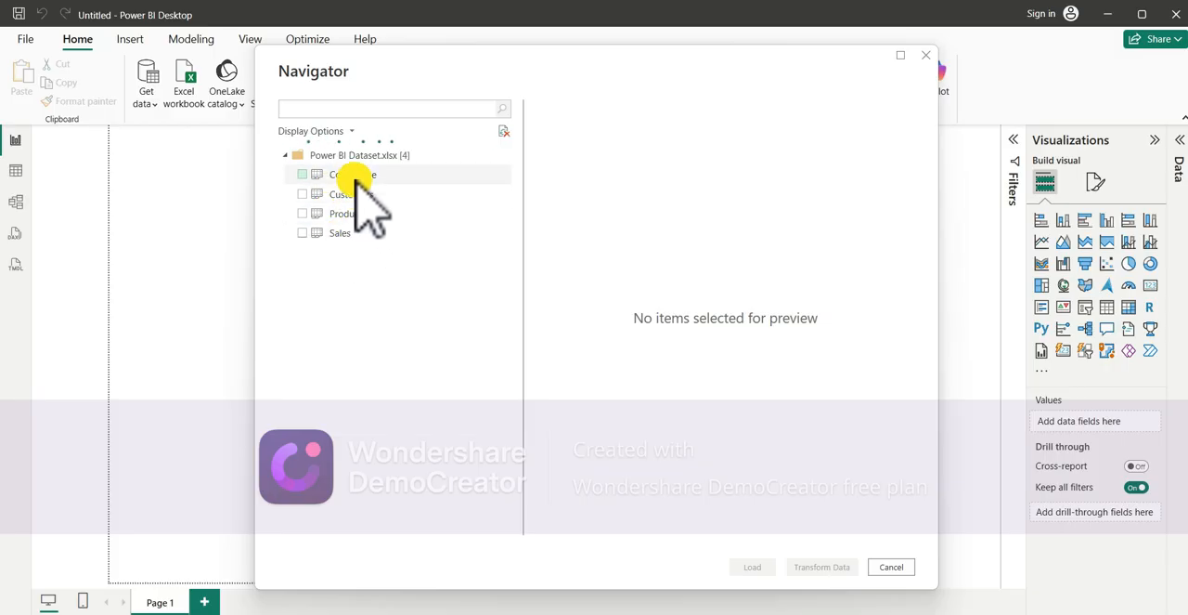
- Select only the Products table, preview its columns, and open it in Power Query Editor for transformation
left_click(302, 215)
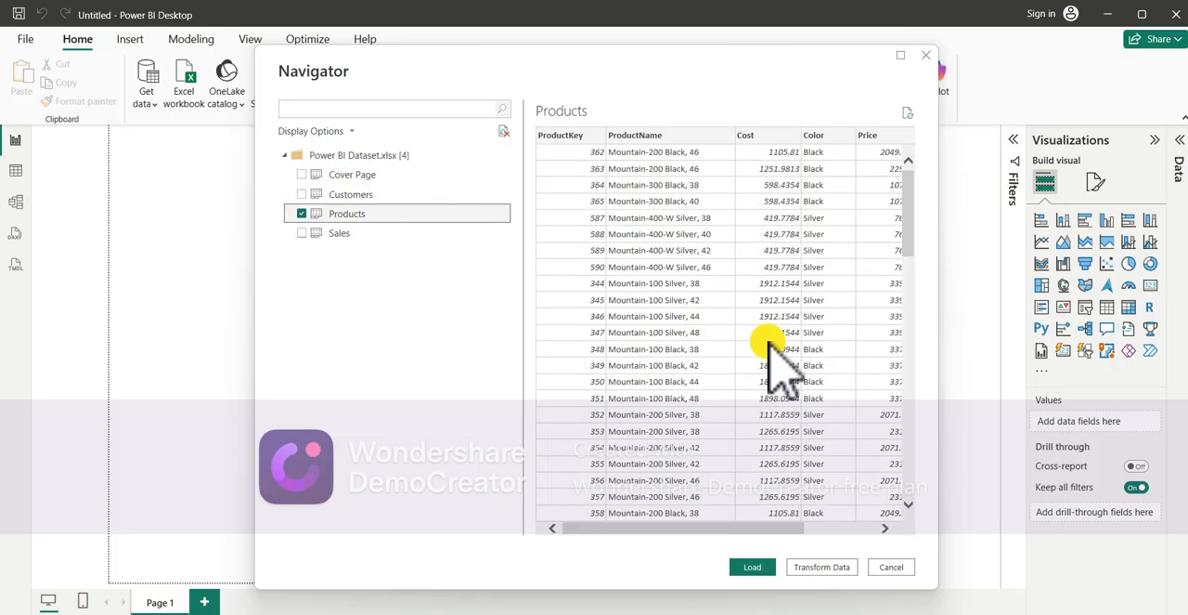
scroll(769, 344, "right", 3)
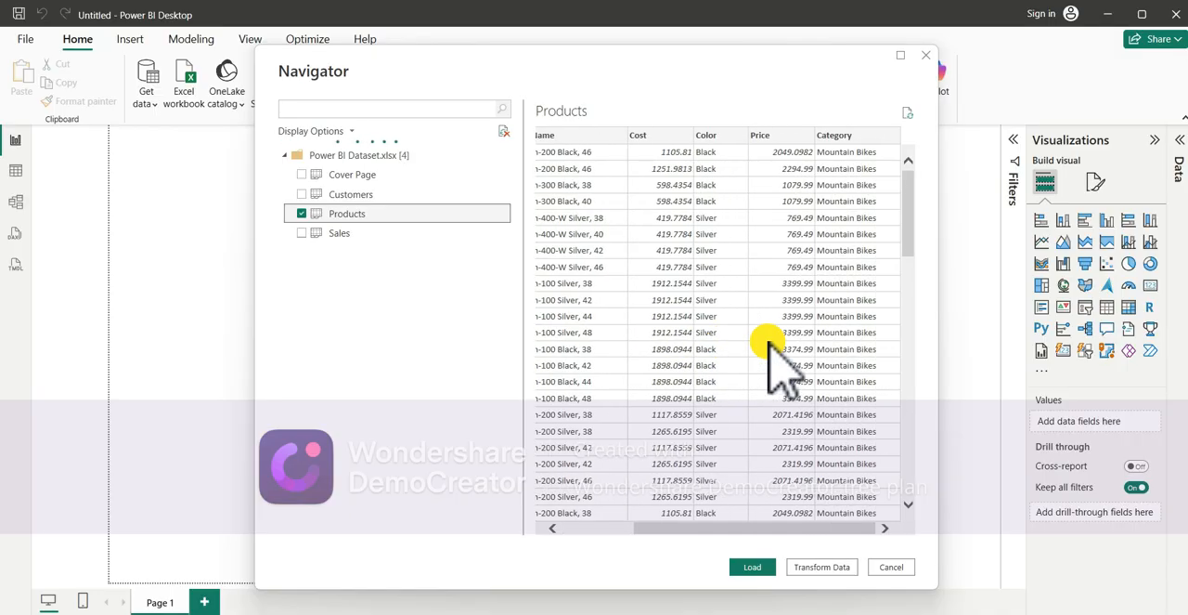
scroll(770, 343, "left", 3)
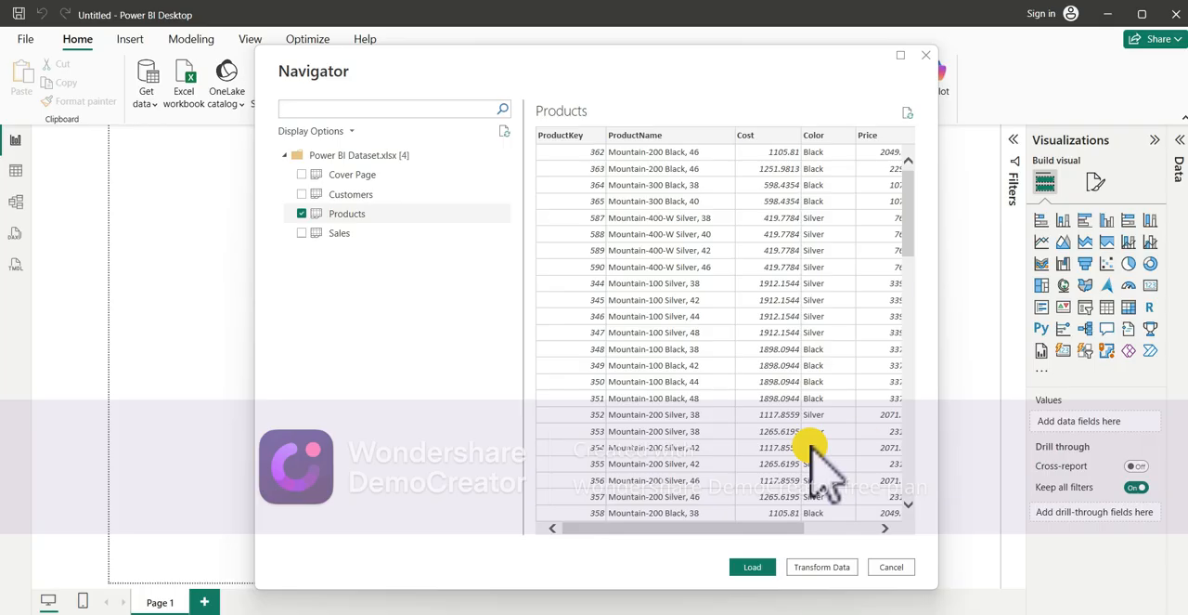
left_click(808, 568)
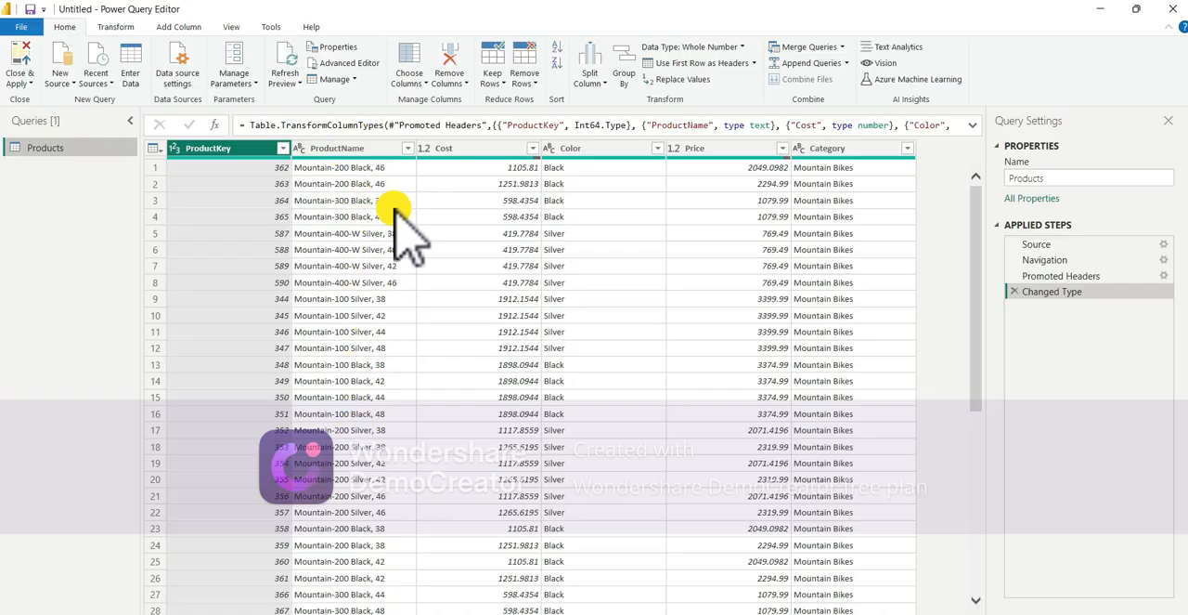
scroll(385, 575, "down", 8)
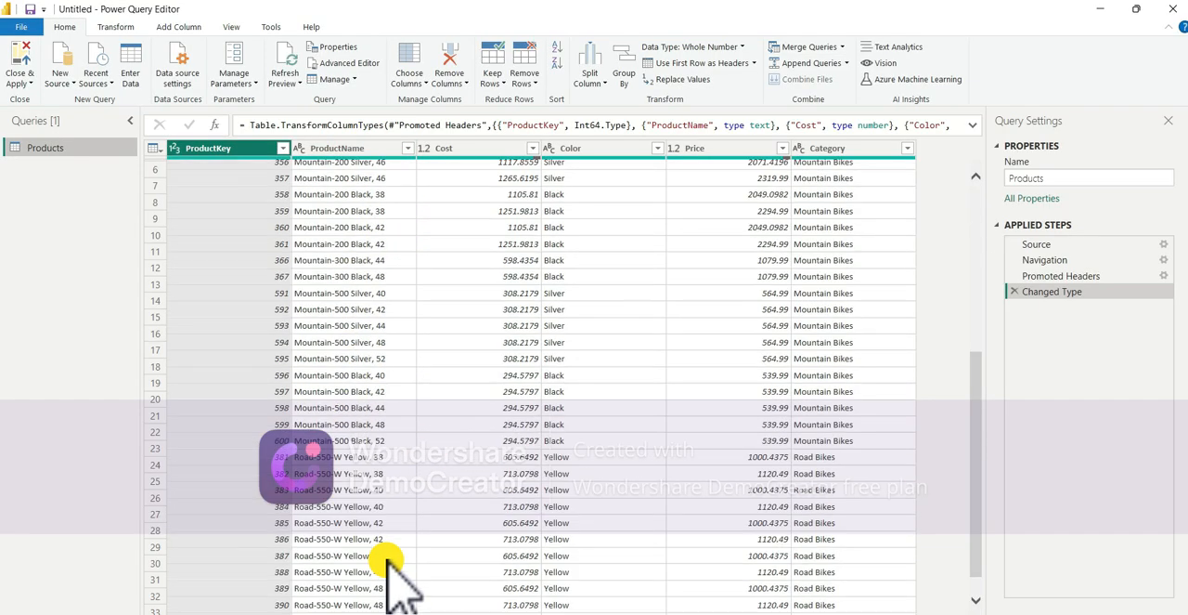
- Split the ProductName column by the comma delimiter at each occurrence
scroll(387, 561, "down", 10)
scroll(388, 561, "up", 18)
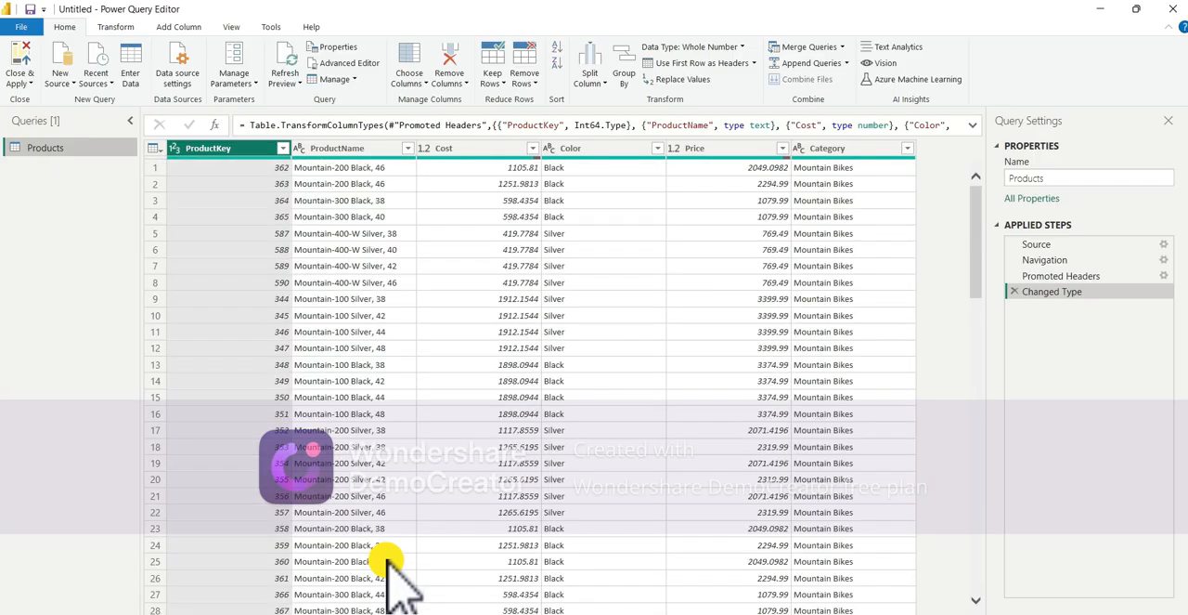
left_click(376, 149)
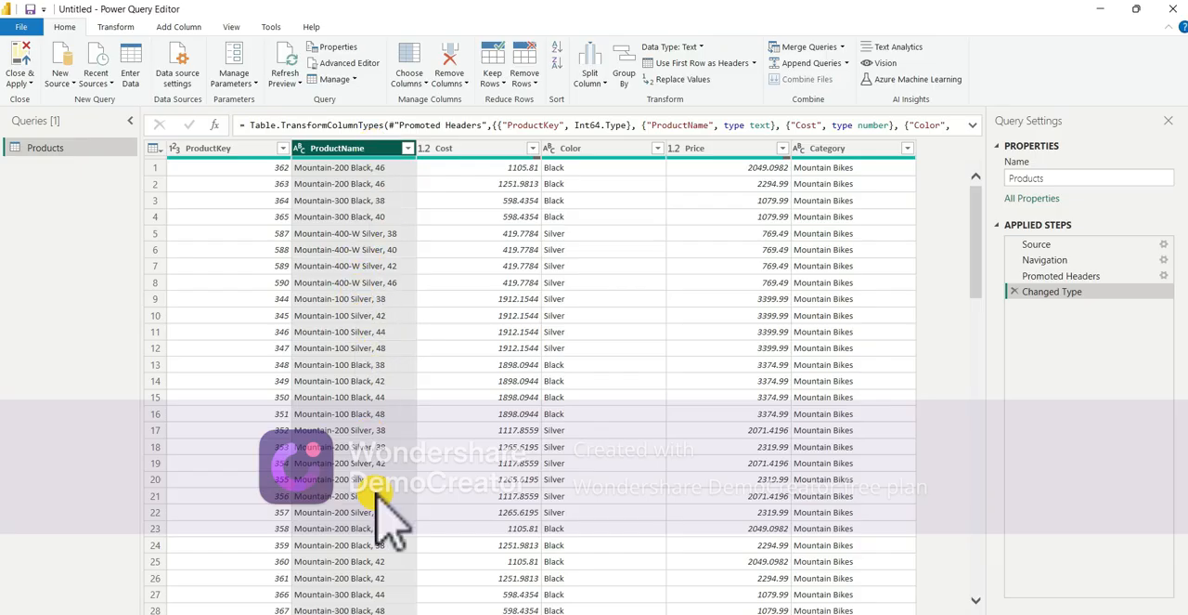
left_click(119, 27)
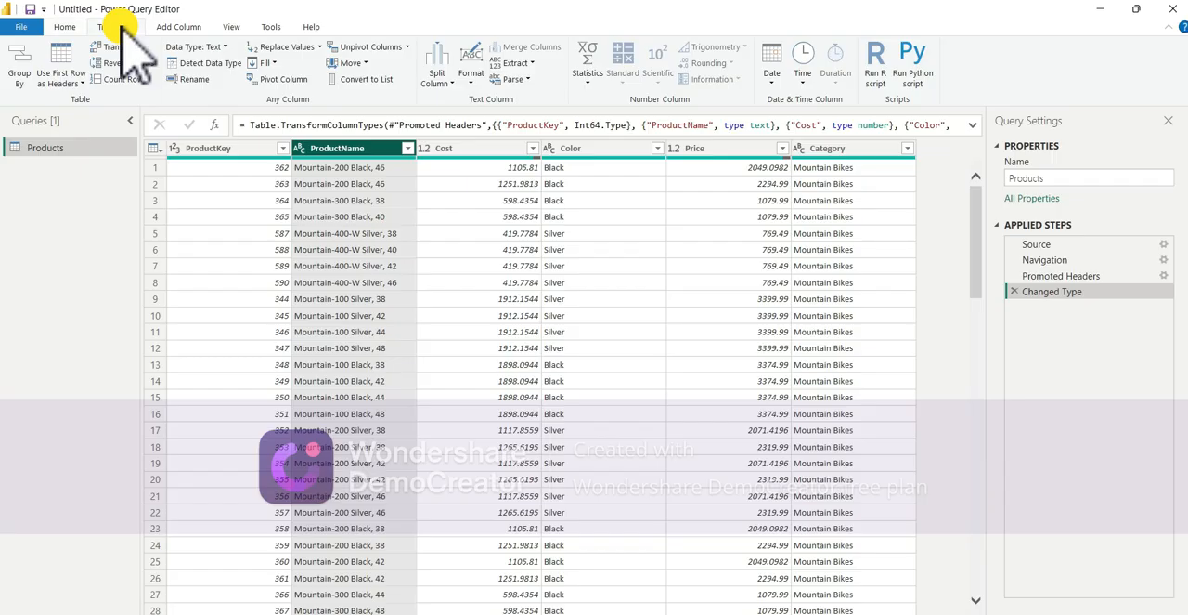
left_click(444, 82)
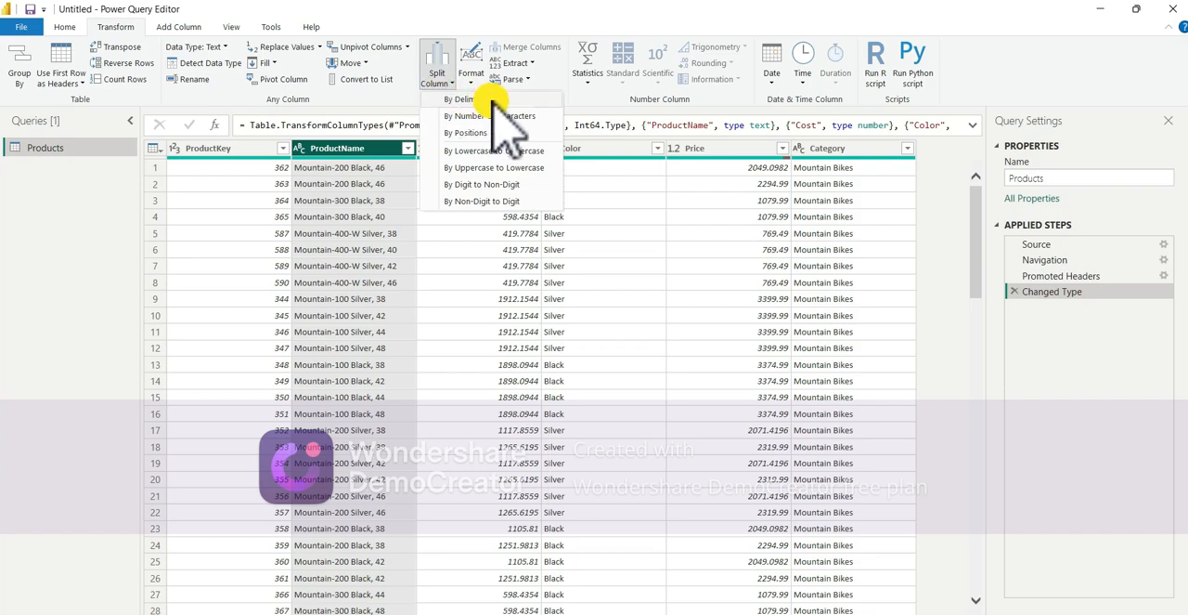
left_click(491, 98)
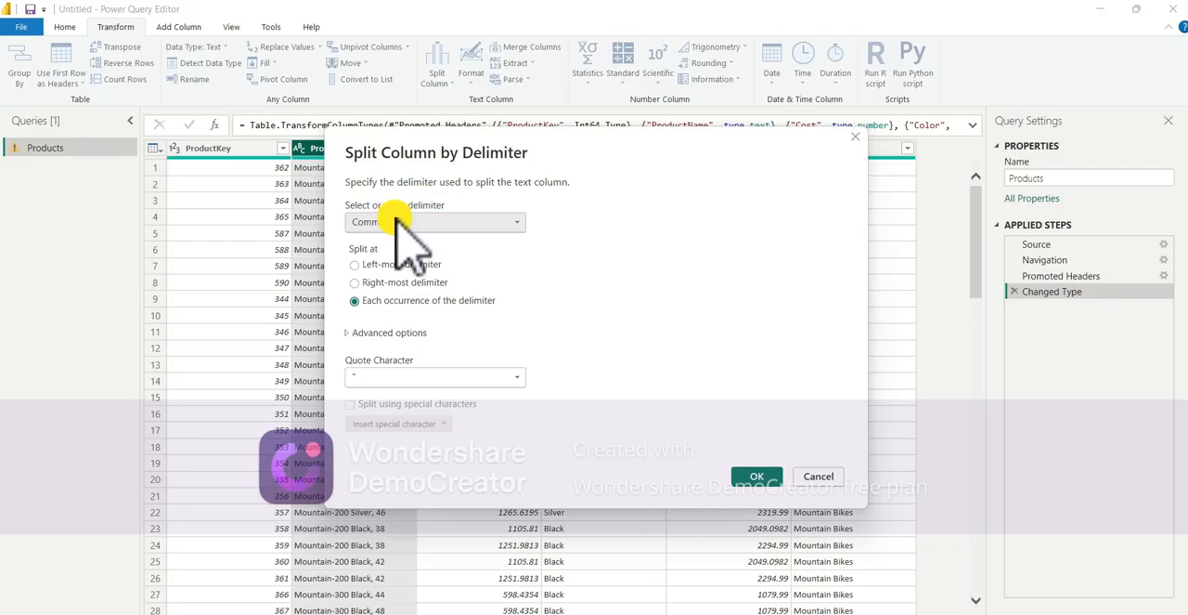
left_click(441, 222)
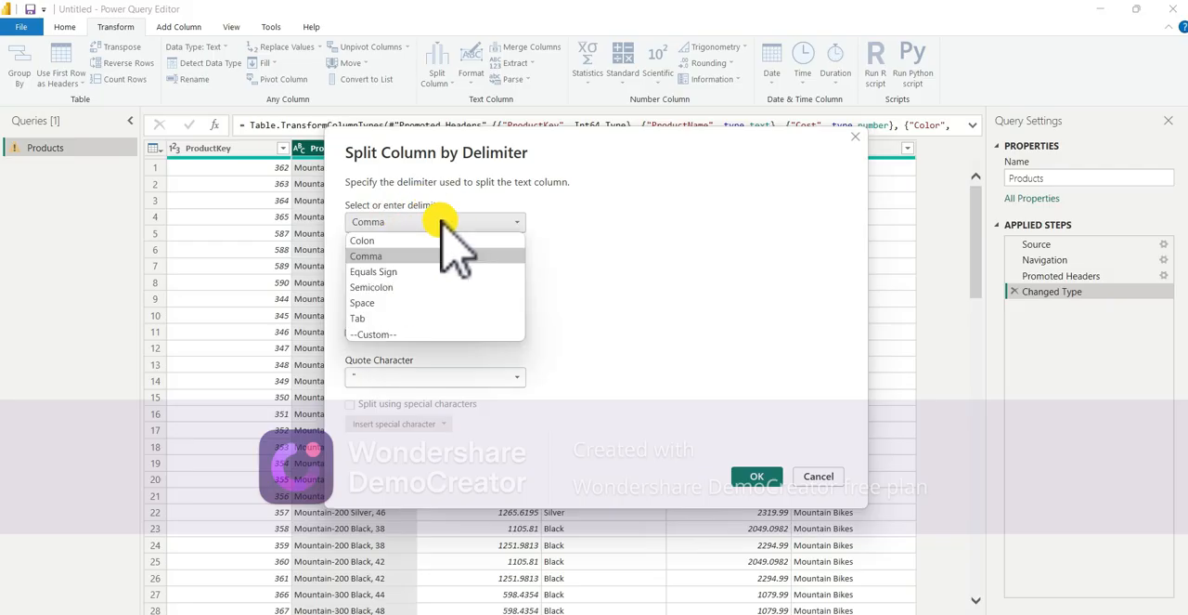
left_click(401, 254)
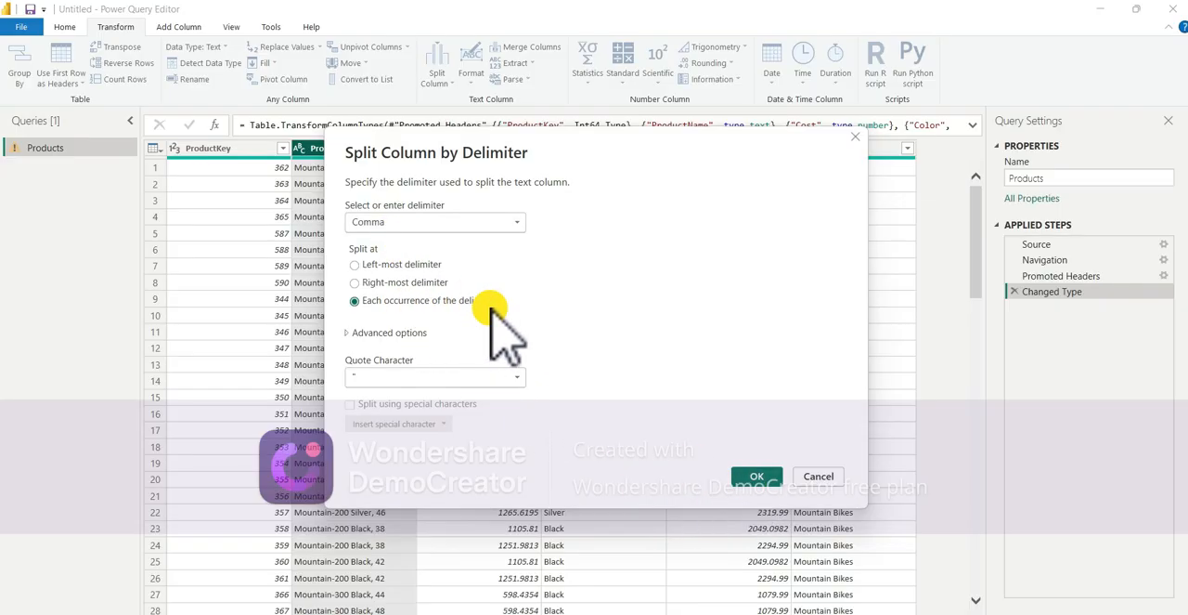
left_click(757, 479)
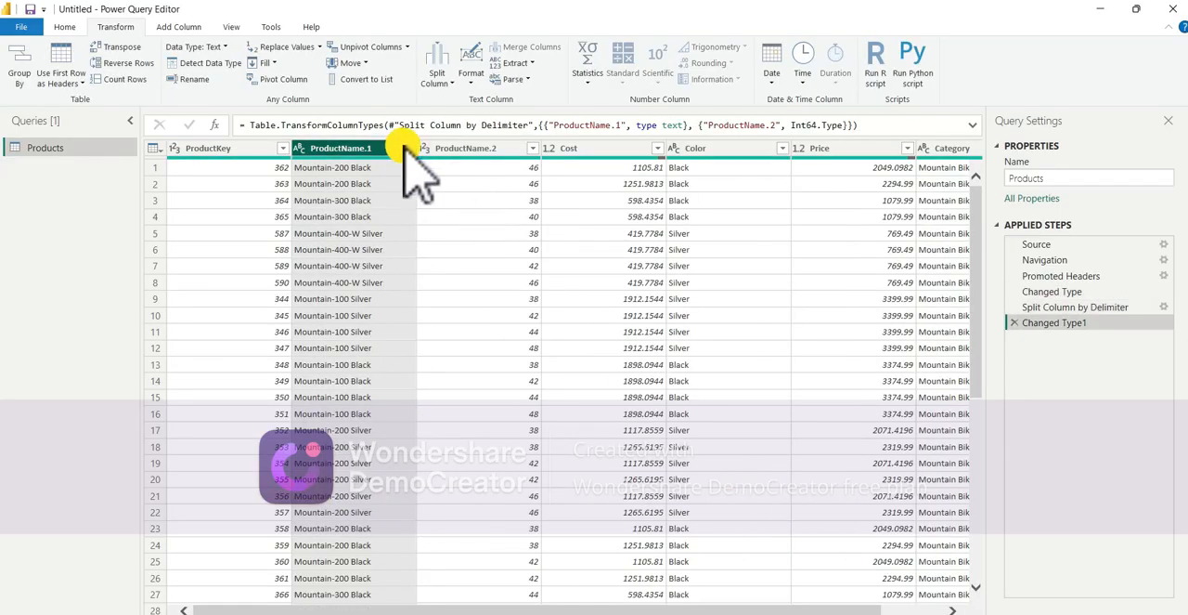
- Examine the split ProductName.2 column's values and the neighbouring Cost, Color, Price and Category columns
left_click(509, 151)
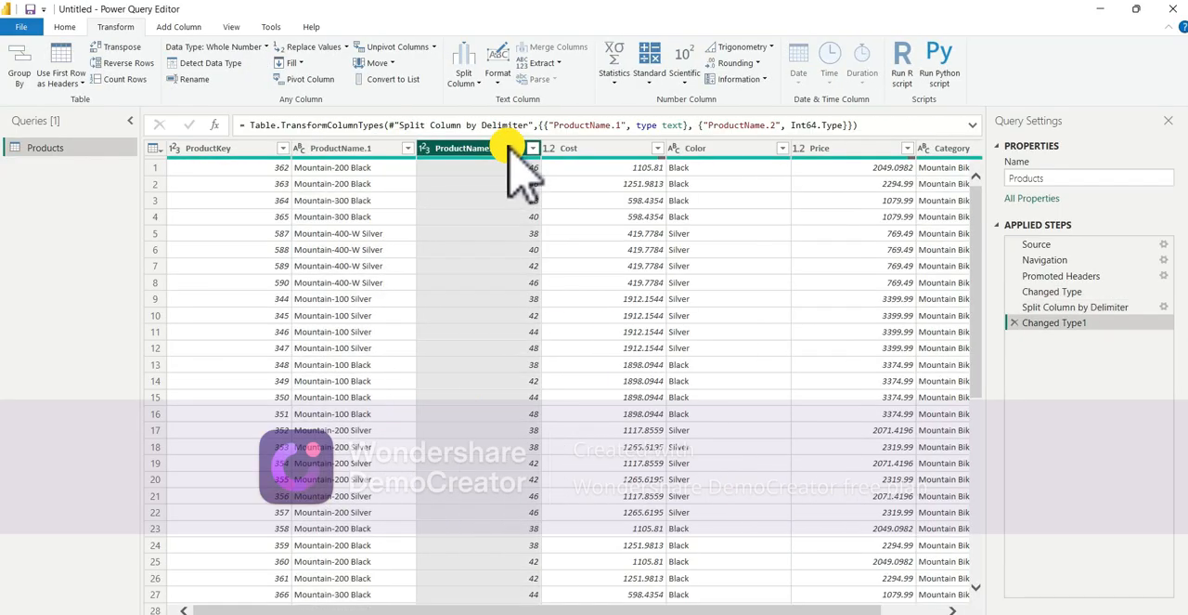
scroll(517, 557, "down", 1)
scroll(518, 557, "down", 3)
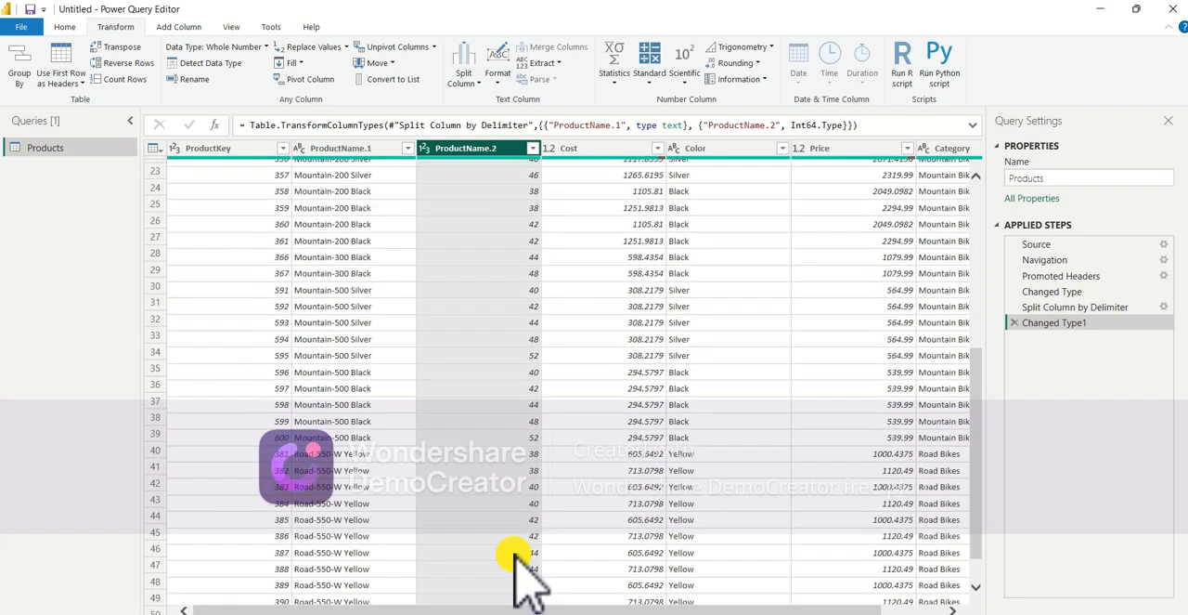
scroll(517, 557, "up", 4)
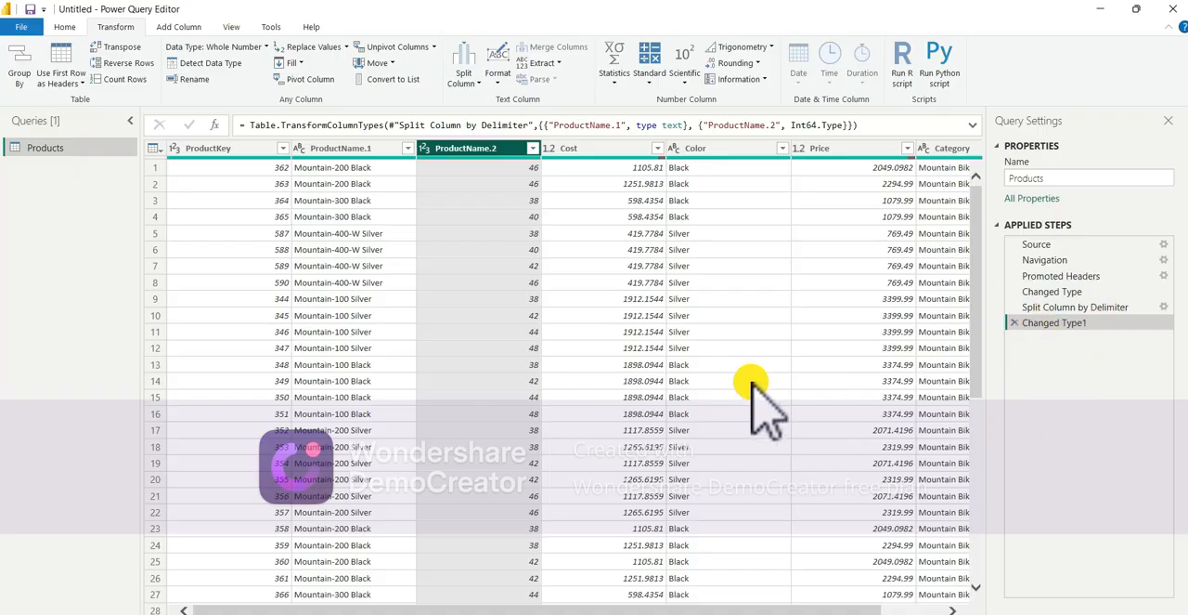
scroll(756, 403, "right", 2)
scroll(836, 379, "left", 2)
scroll(836, 380, "right", 2)
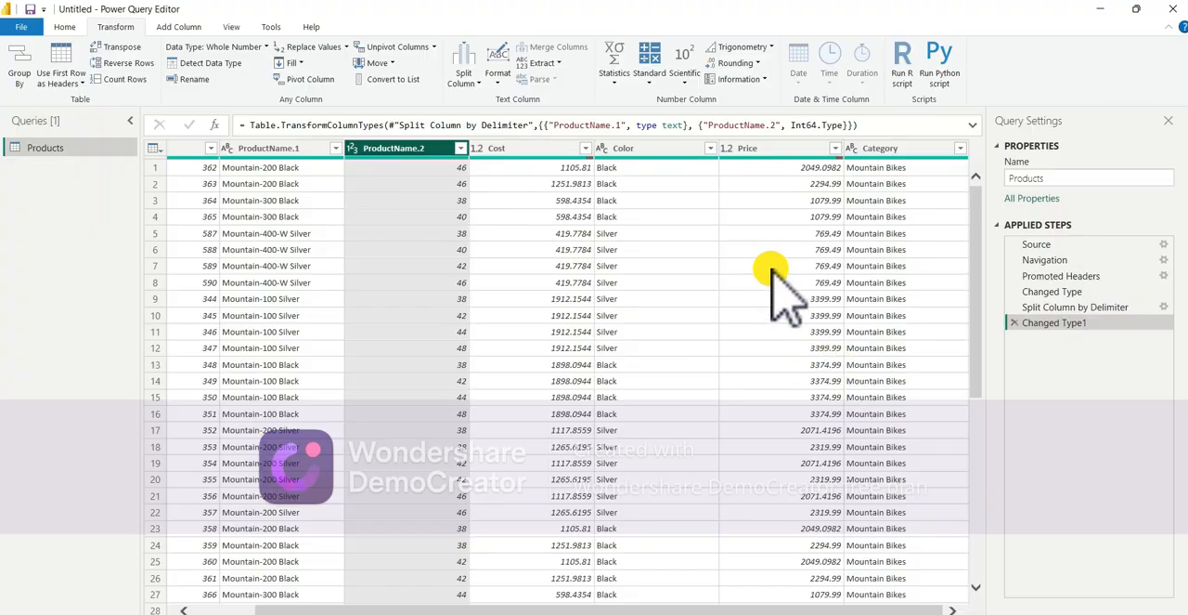
left_click(520, 149)
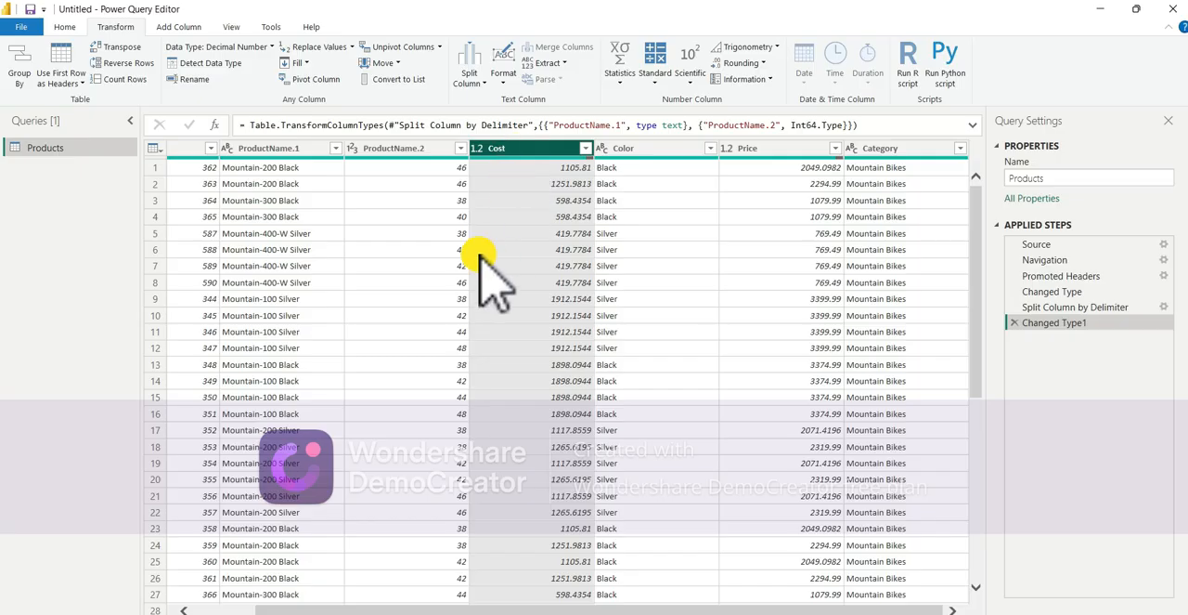
scroll(353, 288, "left", 2)
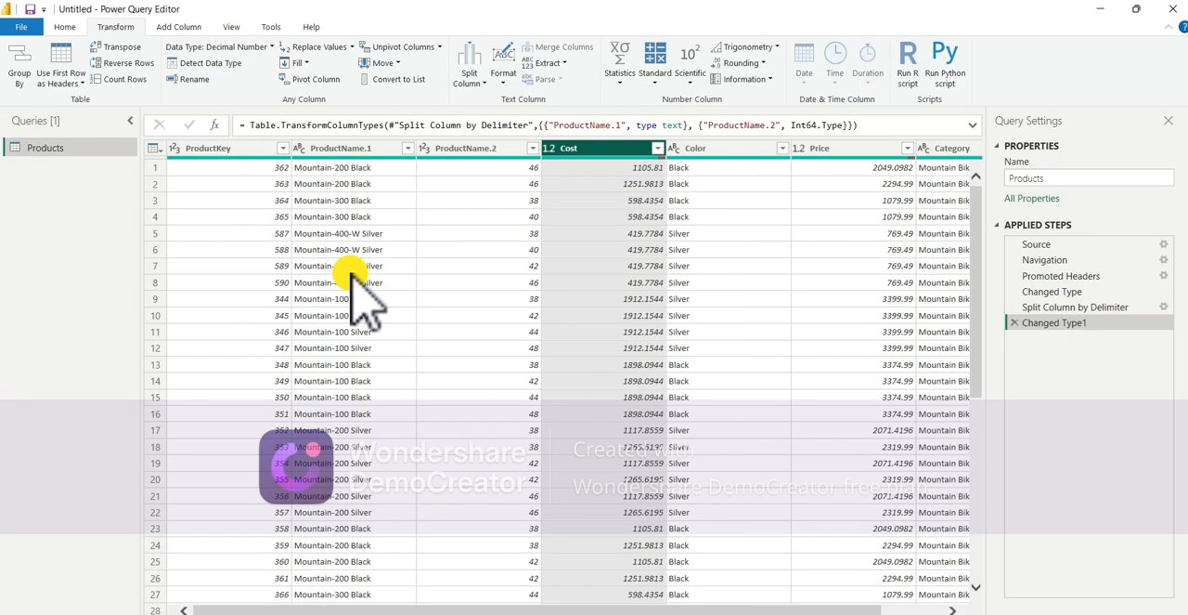
- Rename the ProductName.2 column to Numbers
left_click(497, 149)
double_click(499, 149)
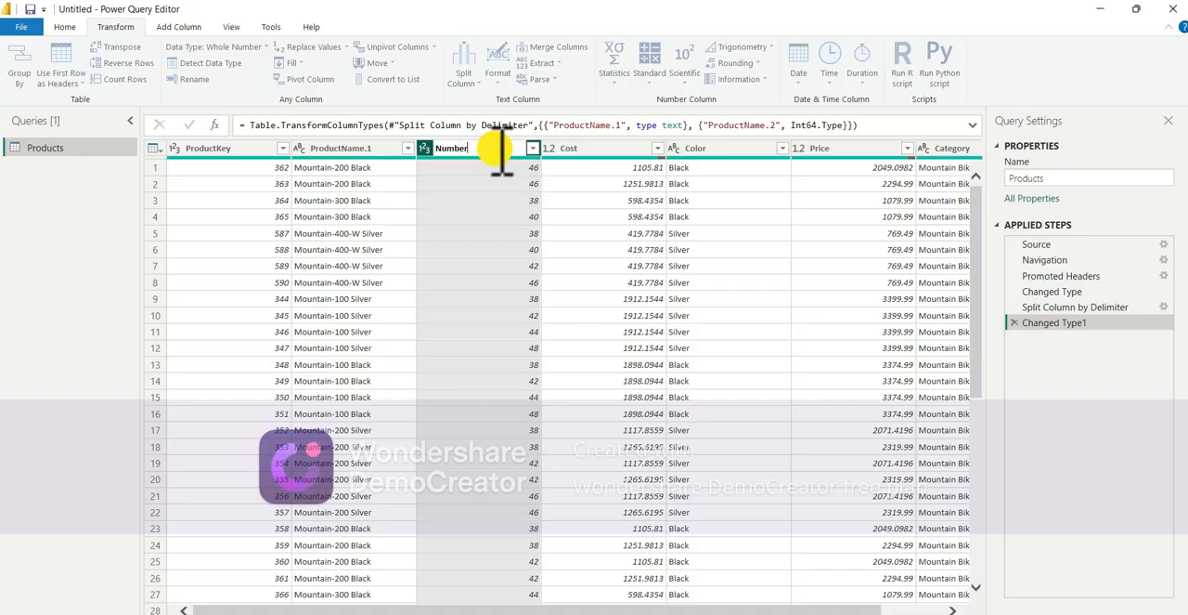
key("Return")
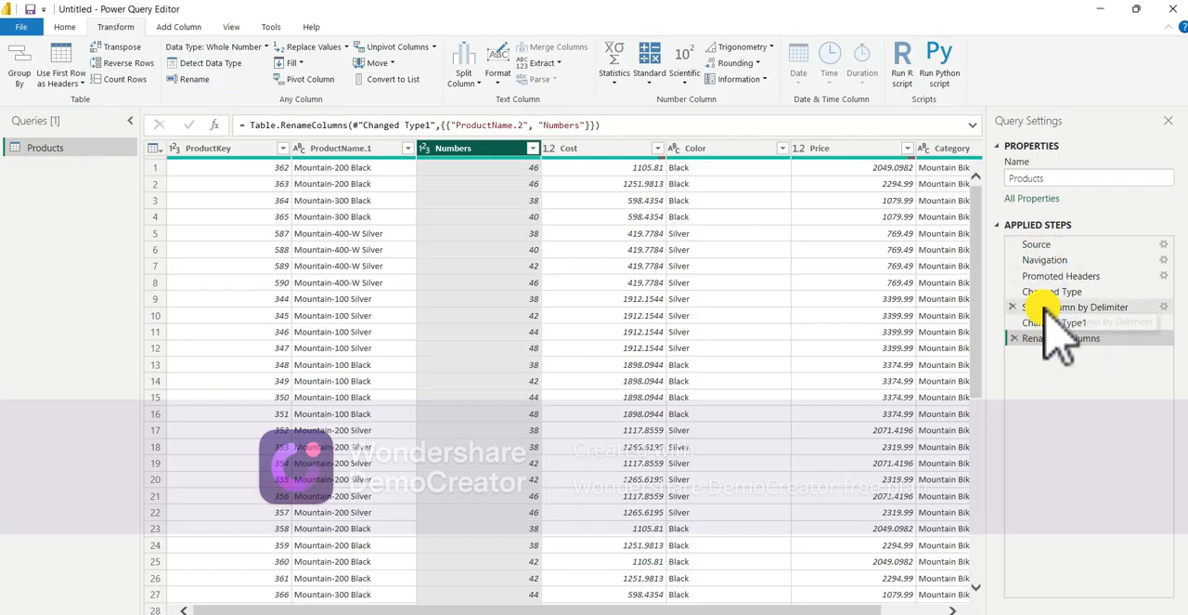
scroll(862, 453, "right", 2)
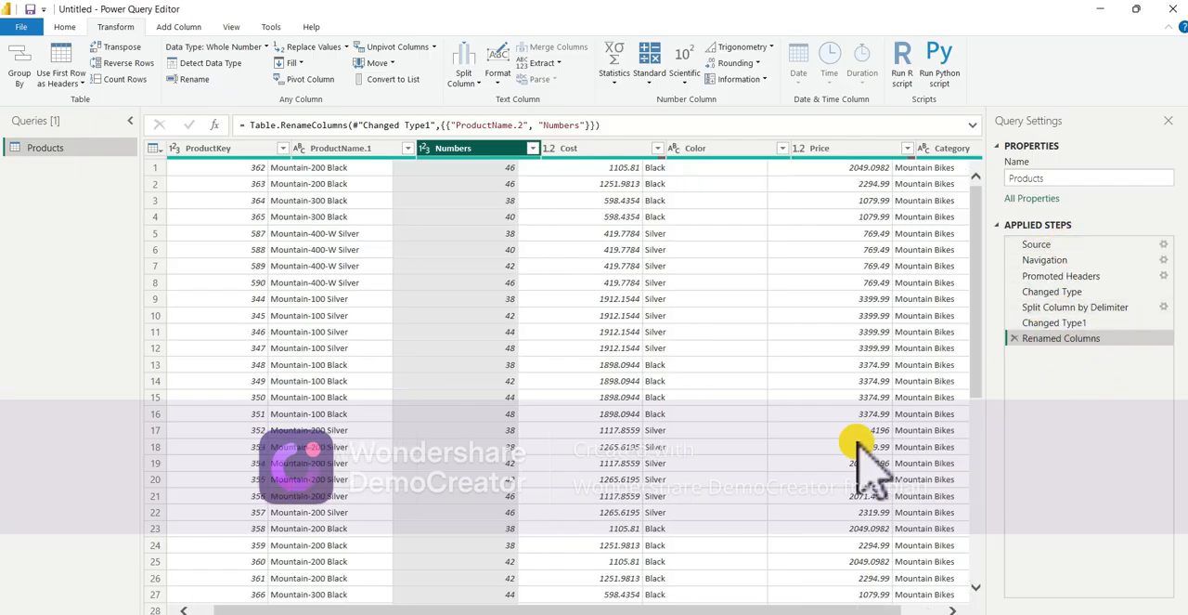
scroll(862, 453, "left", 2)
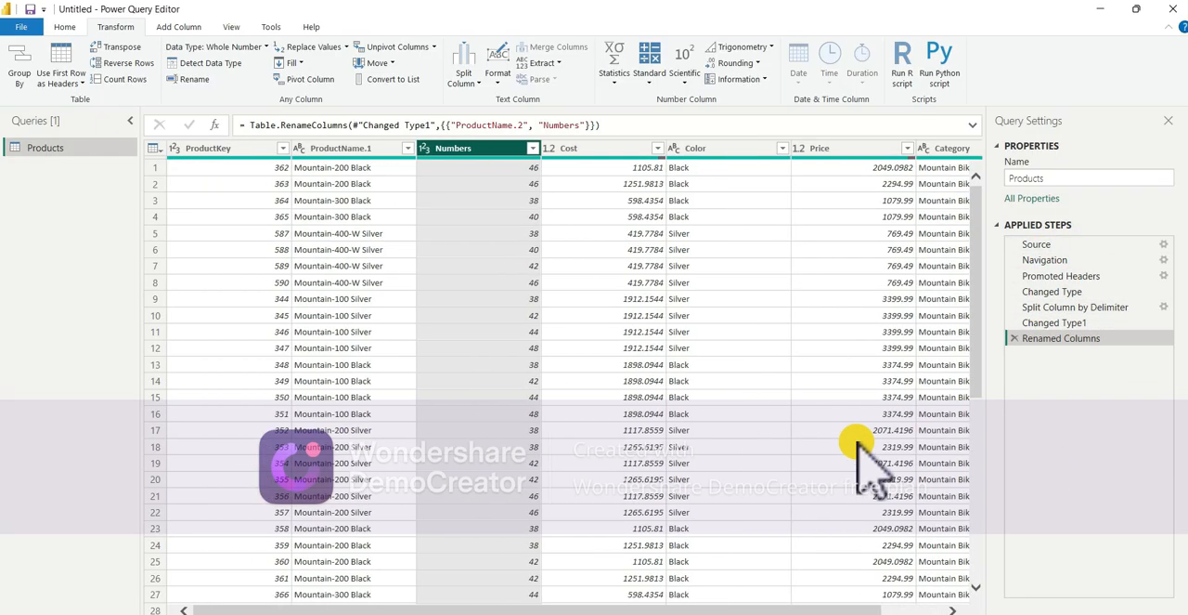
- Remove the Renamed Columns step from the query's applied steps and review the table rows
left_click(1014, 338)
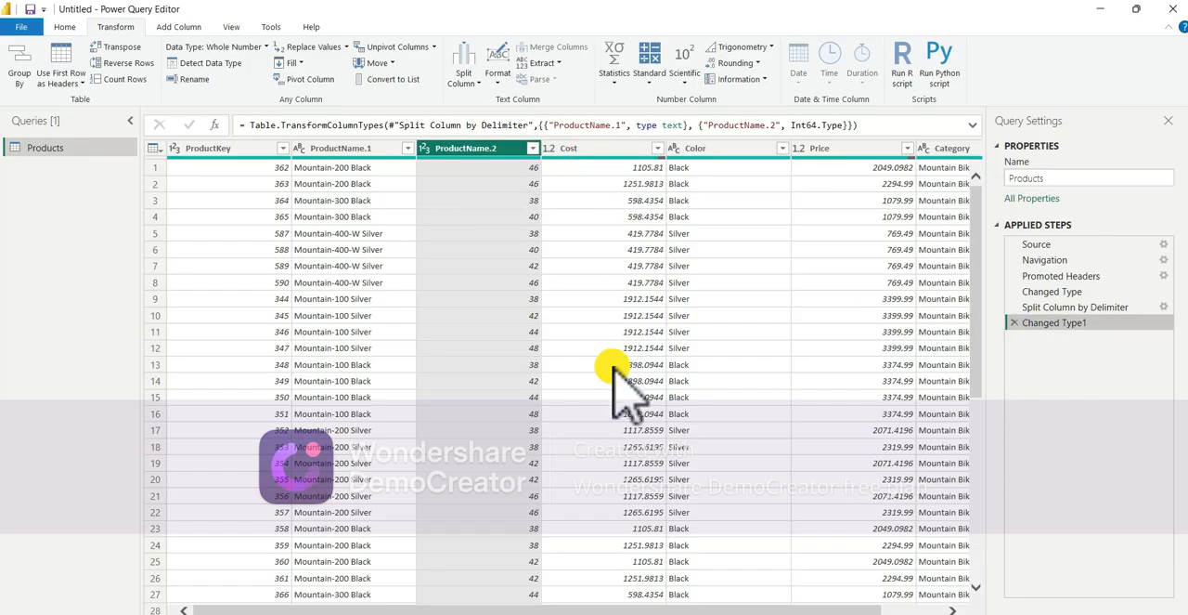
scroll(618, 378, "down", 7)
scroll(617, 378, "up", 7)
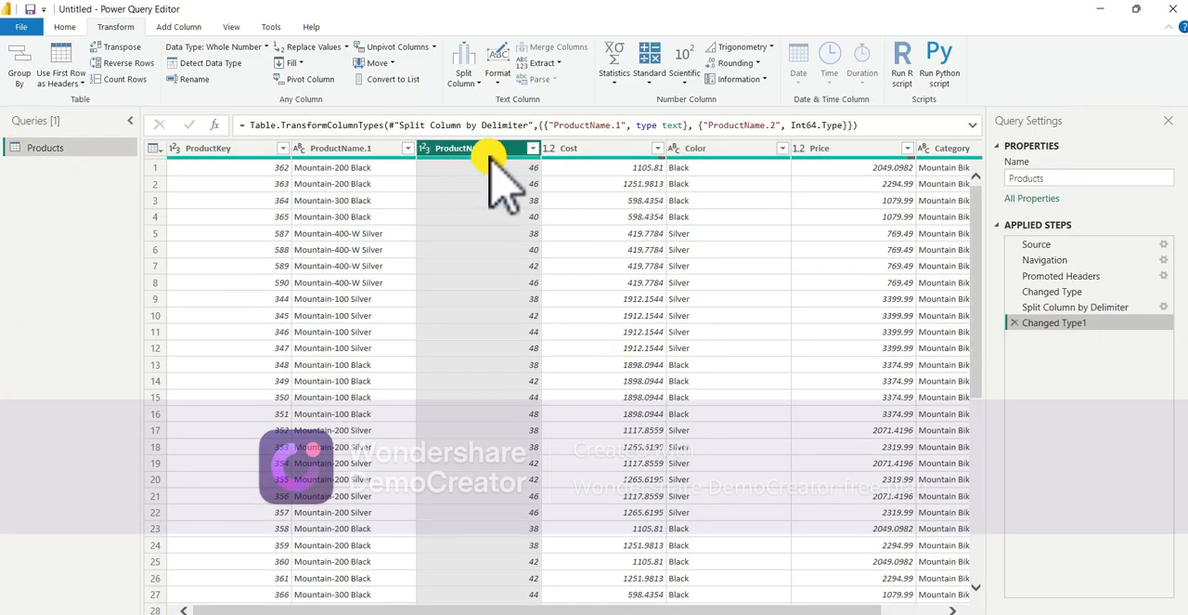
scroll(517, 318, "down", 5)
scroll(520, 318, "up", 5)
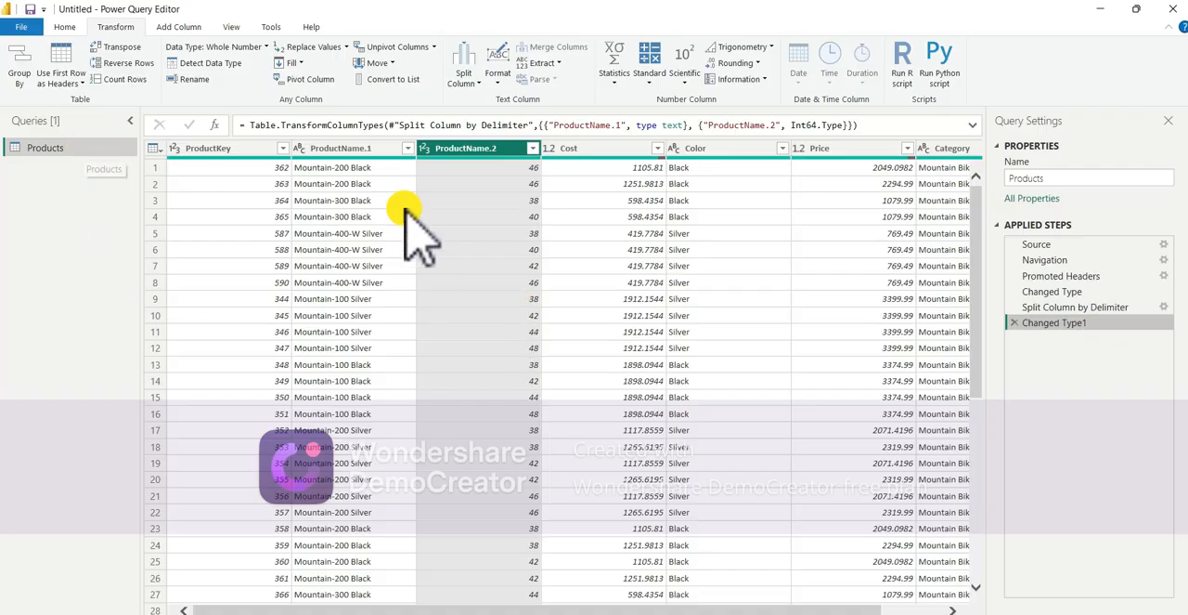
- Close Power Query Editor and apply the Products query changes to the report
left_click(65, 26)
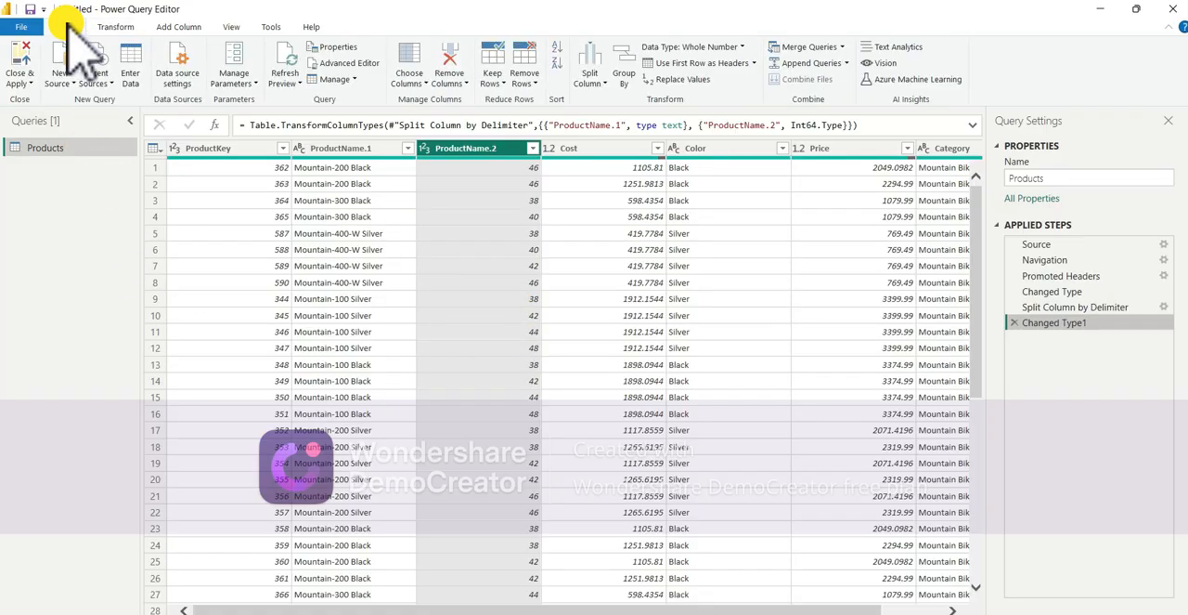
left_click(115, 26)
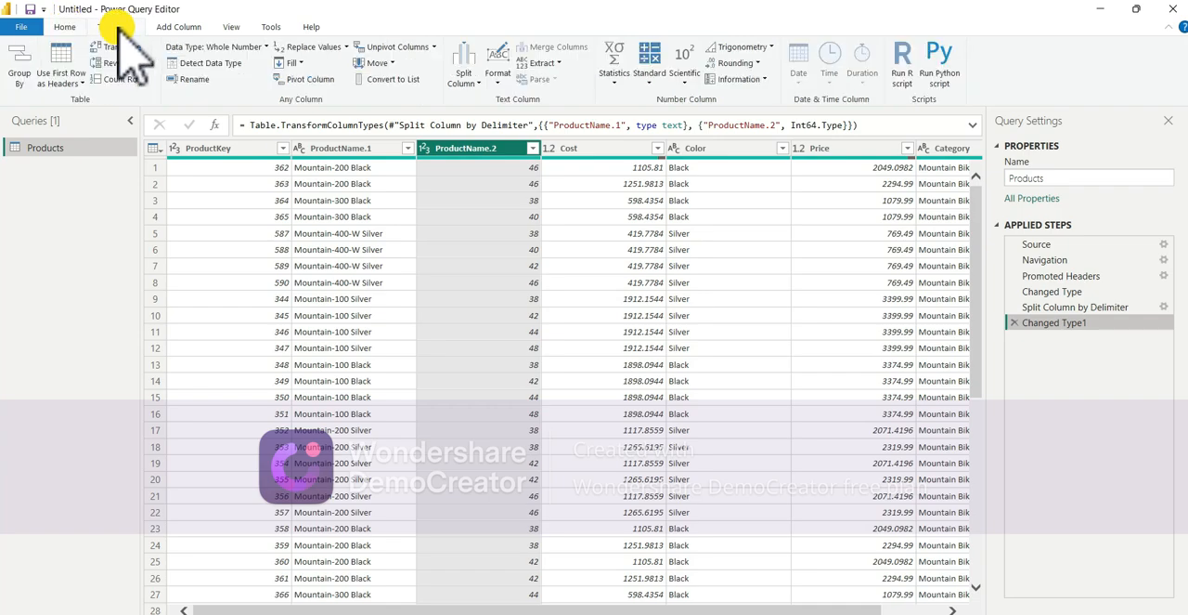
left_click(61, 26)
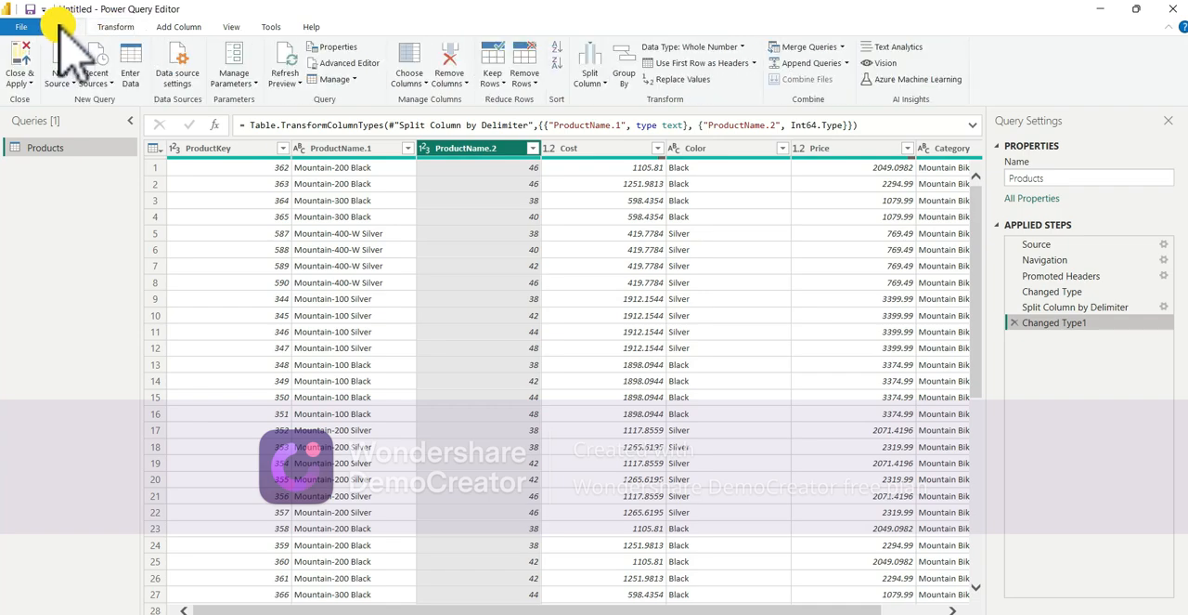
left_click(20, 82)
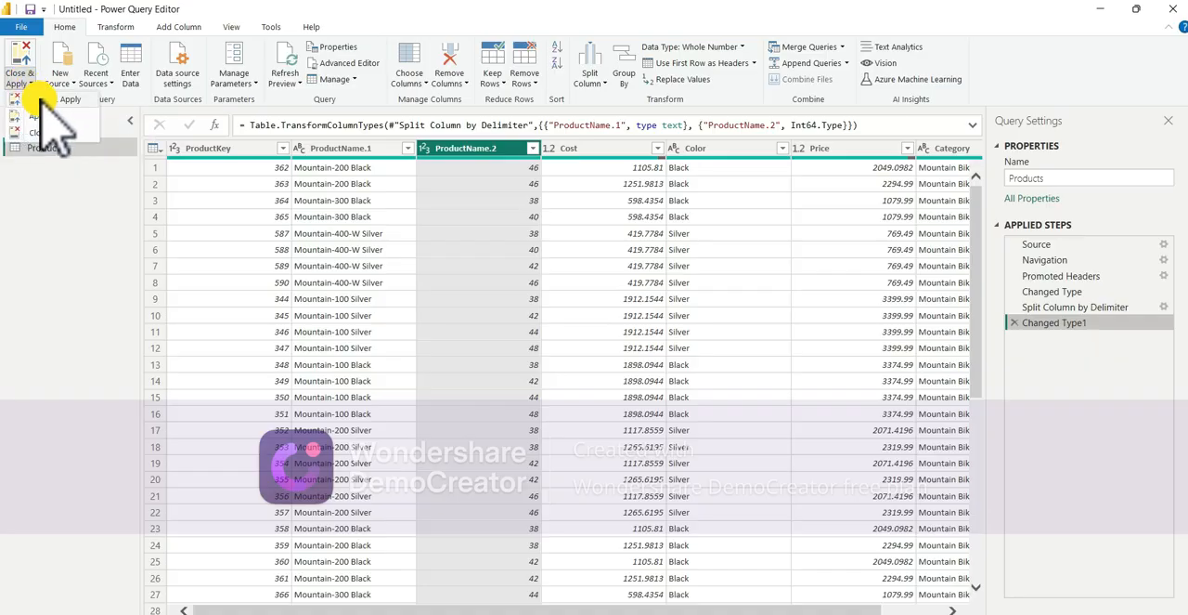
left_click(39, 98)
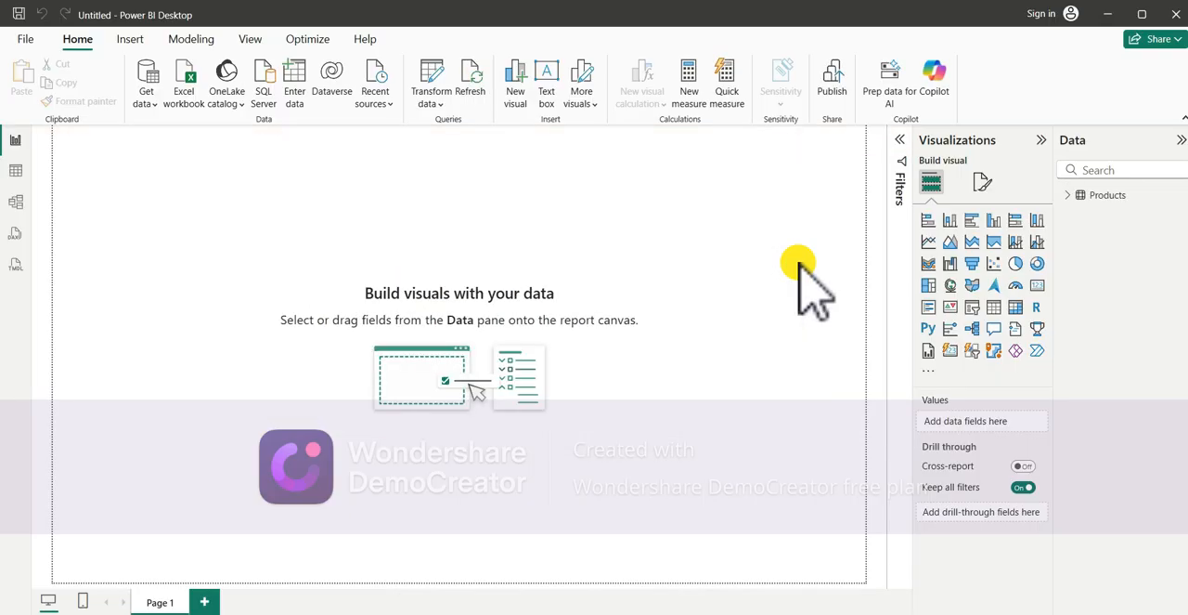
- Expand the Products fields, insert a line chart, and enlarge it to about double width and one and a half times the height
left_click(1077, 197)
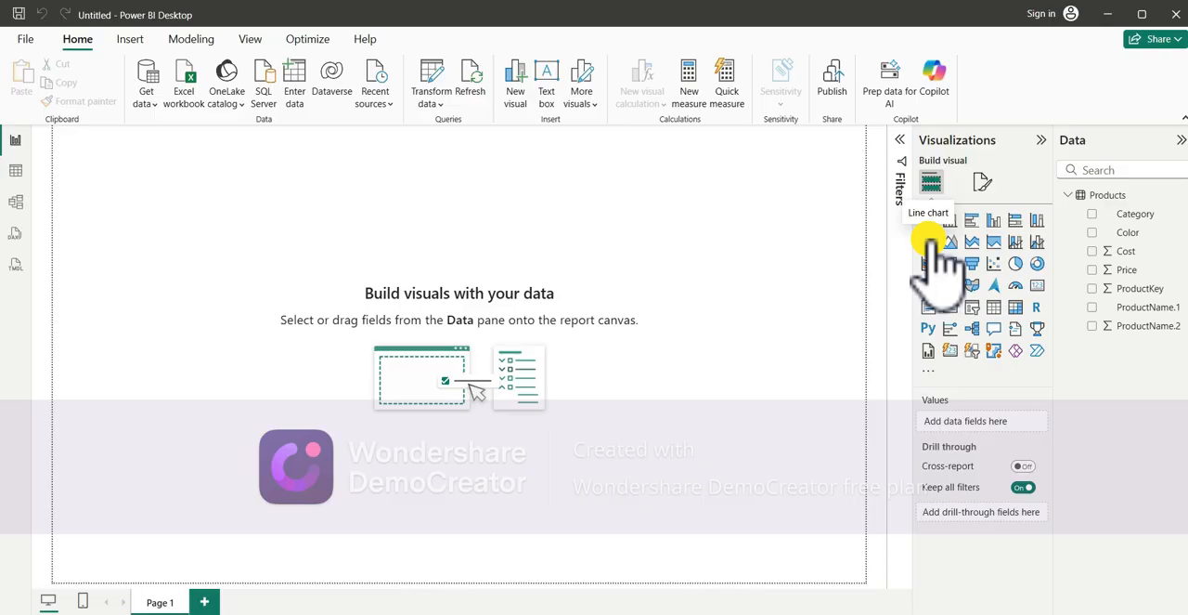
left_click(942, 260)
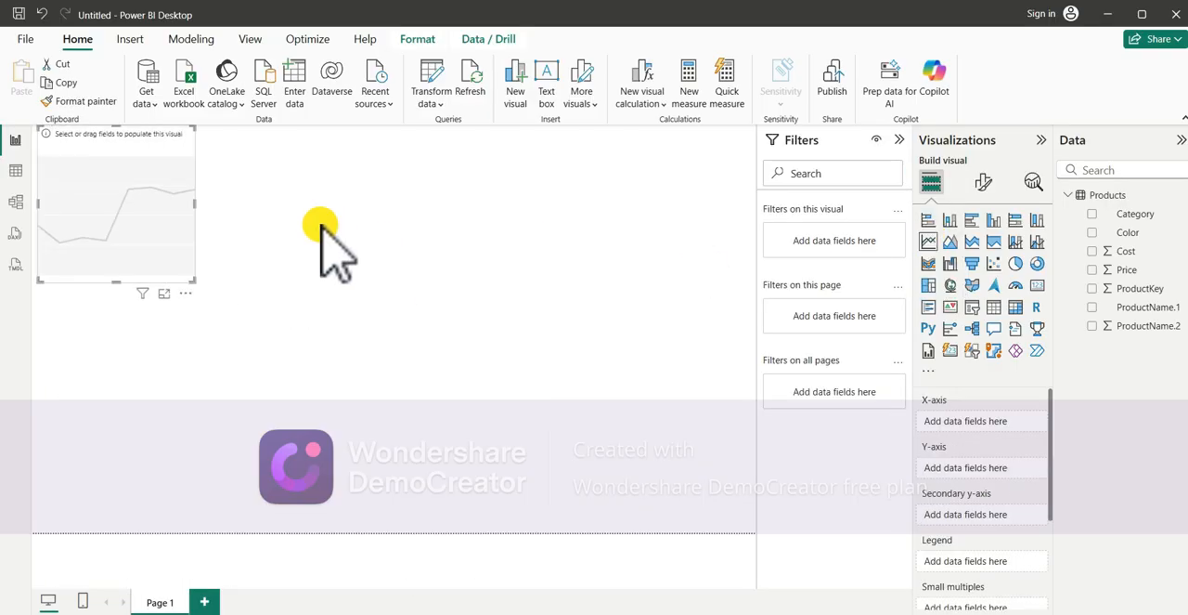
left_click_drag(195, 203, 366, 204)
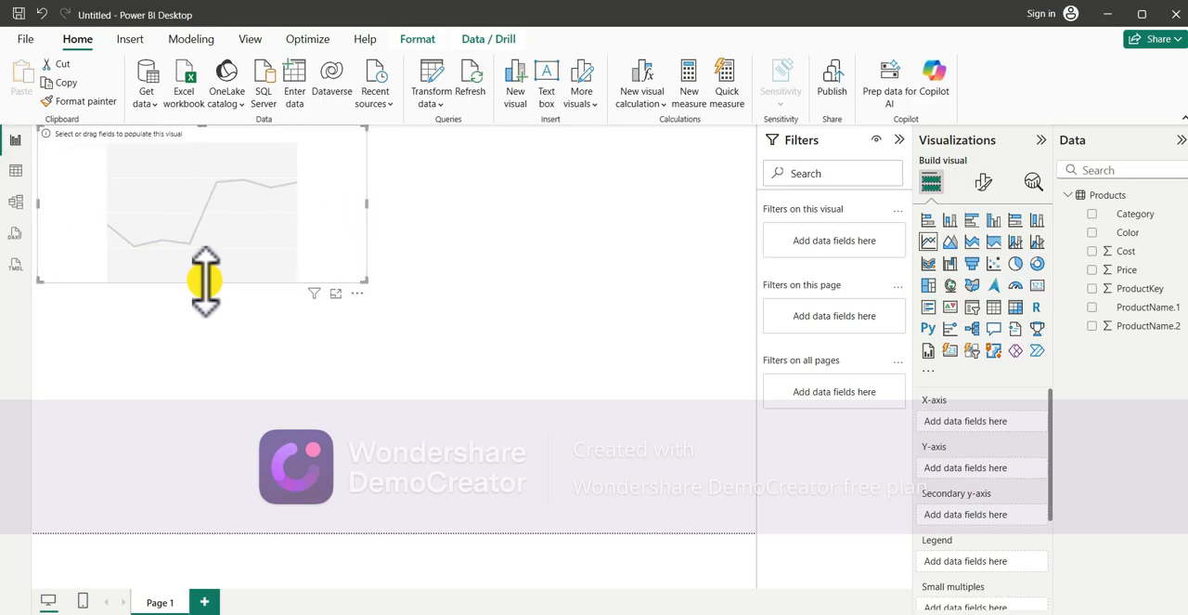
left_click_drag(204, 280, 227, 353)
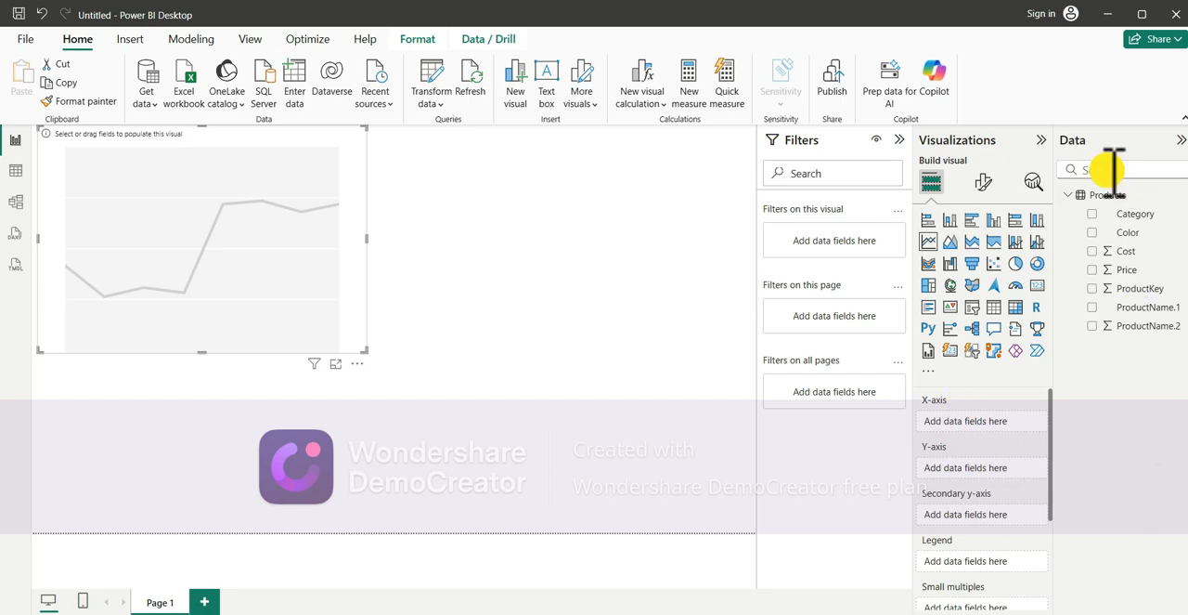
- Plot Cost on the line chart's Y-axis against ProductName.1 on the X-axis
left_click(1077, 197)
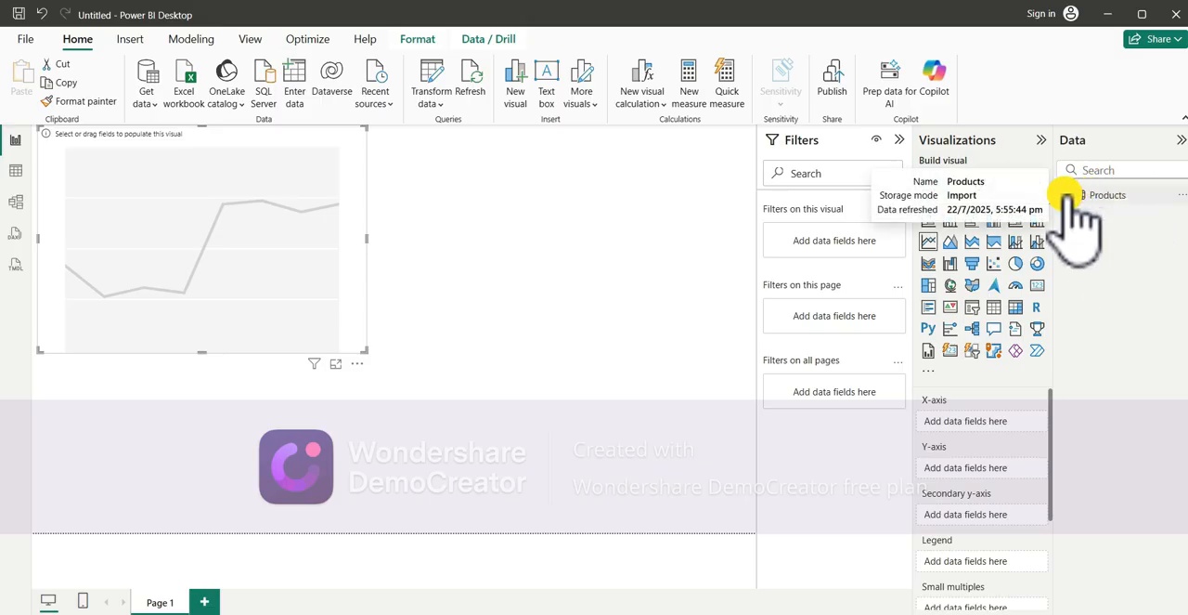
left_click(1077, 197)
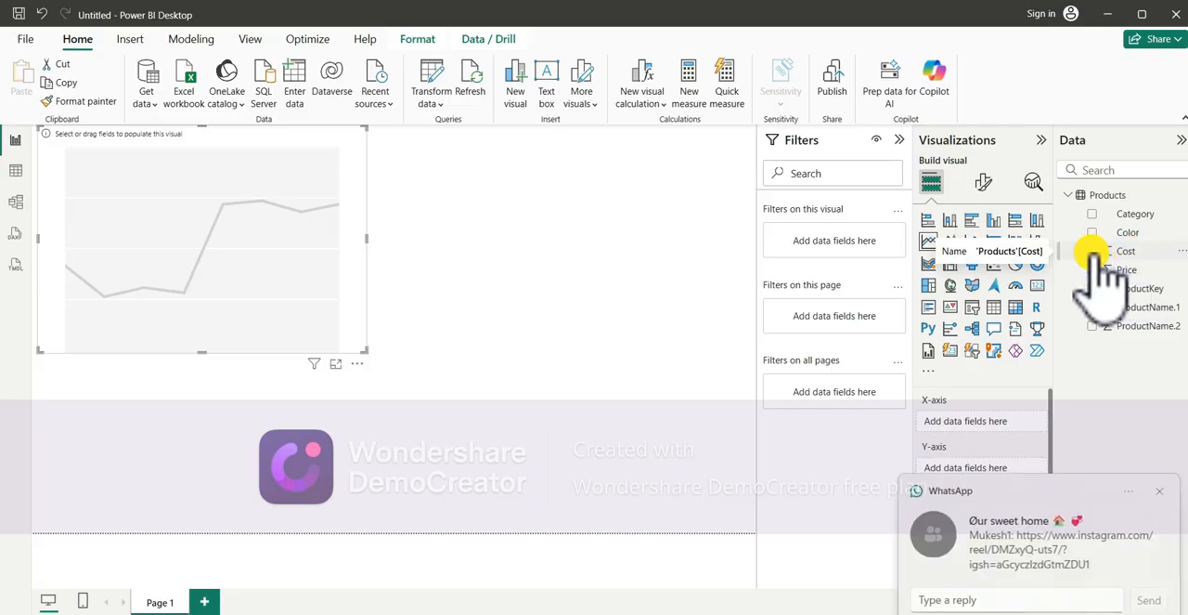
left_click(1096, 252)
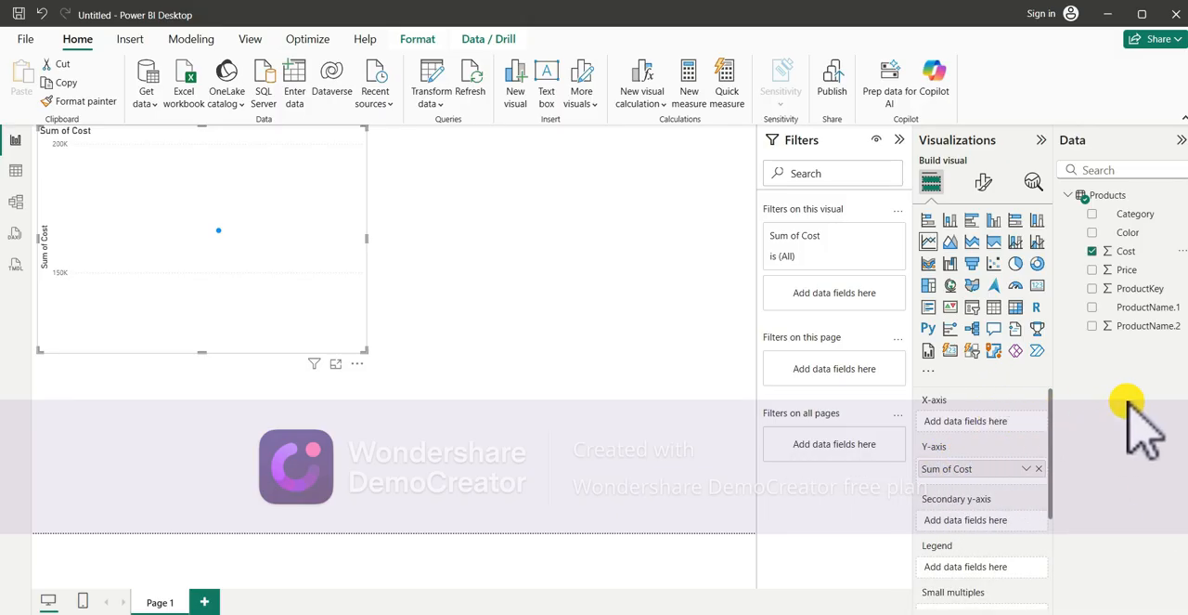
left_click(1092, 306)
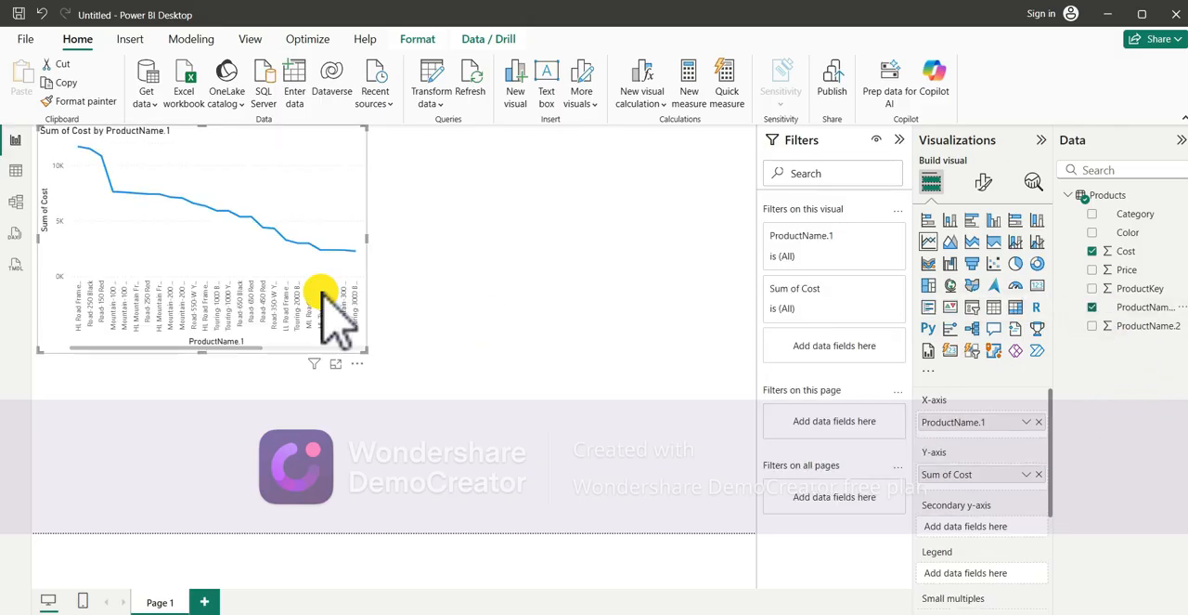
mouse_move(228, 244)
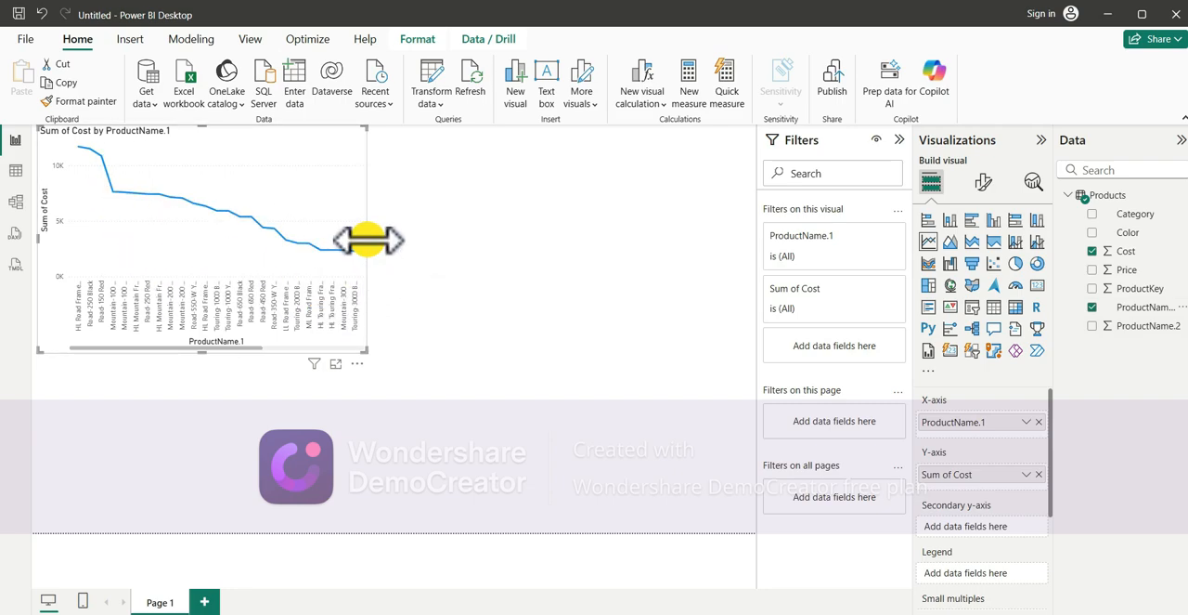
- Widen the line chart by about a quarter and insert a stacked column chart below it
left_click_drag(368, 241, 457, 243)
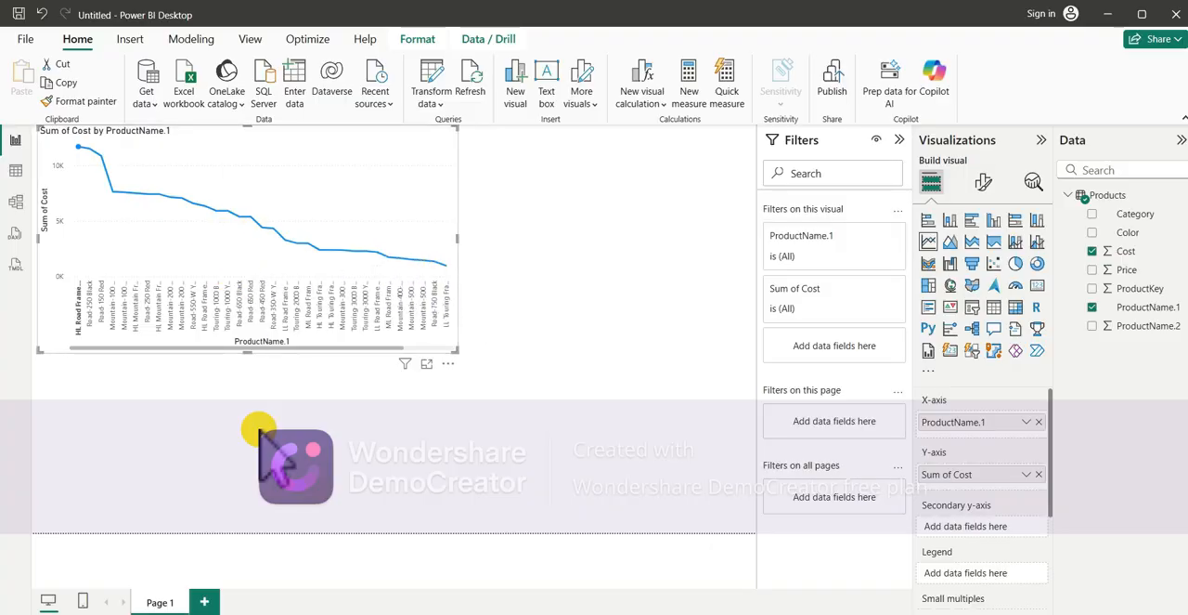
left_click(615, 306)
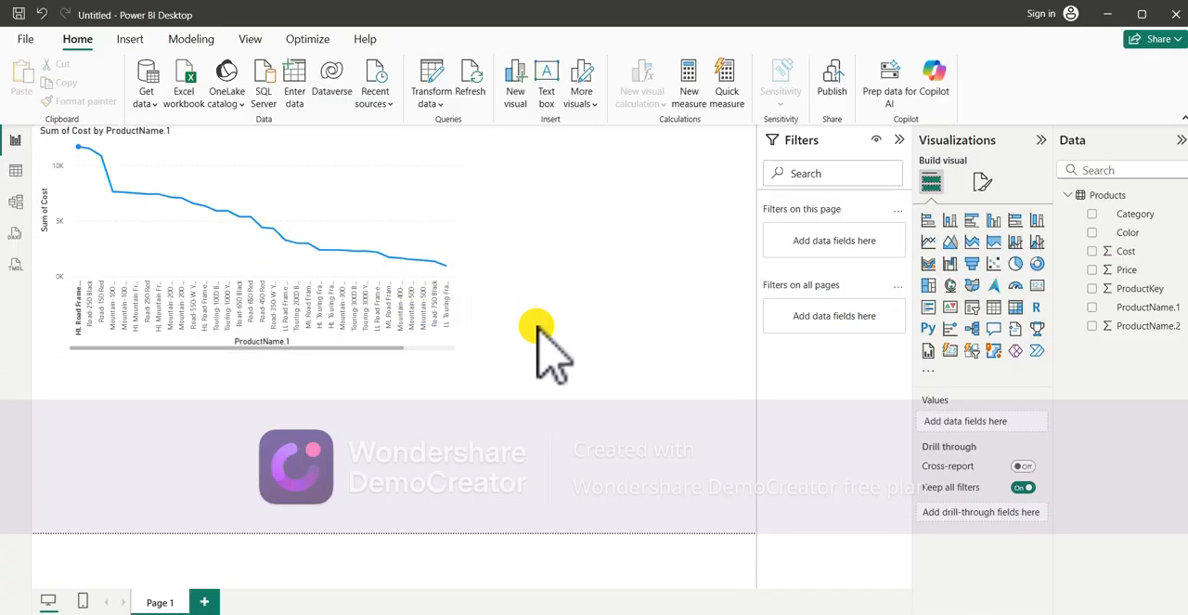
left_click(949, 221)
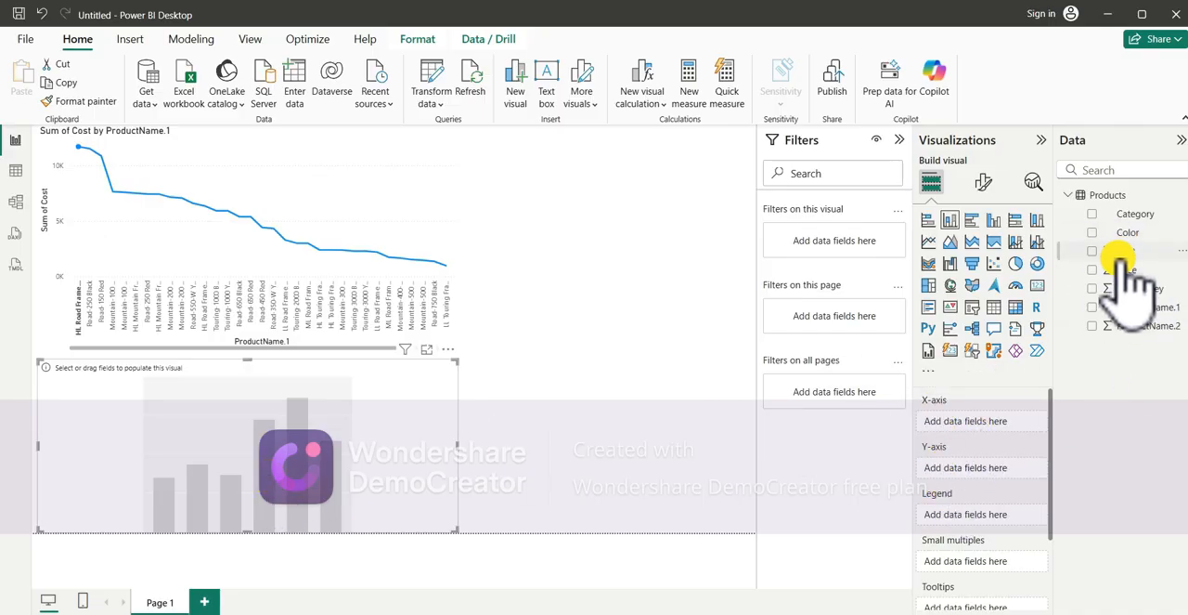
- Plot Price on the new column chart's Y-axis against ProductName.1 on the X-axis
left_click(1177, 139)
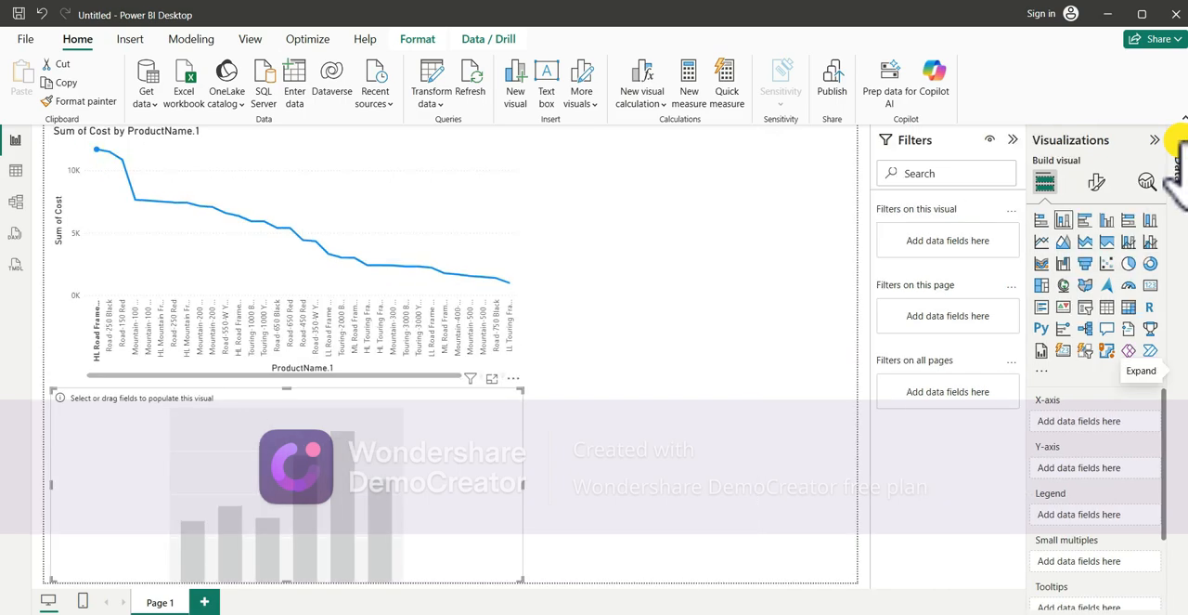
left_click(1178, 153)
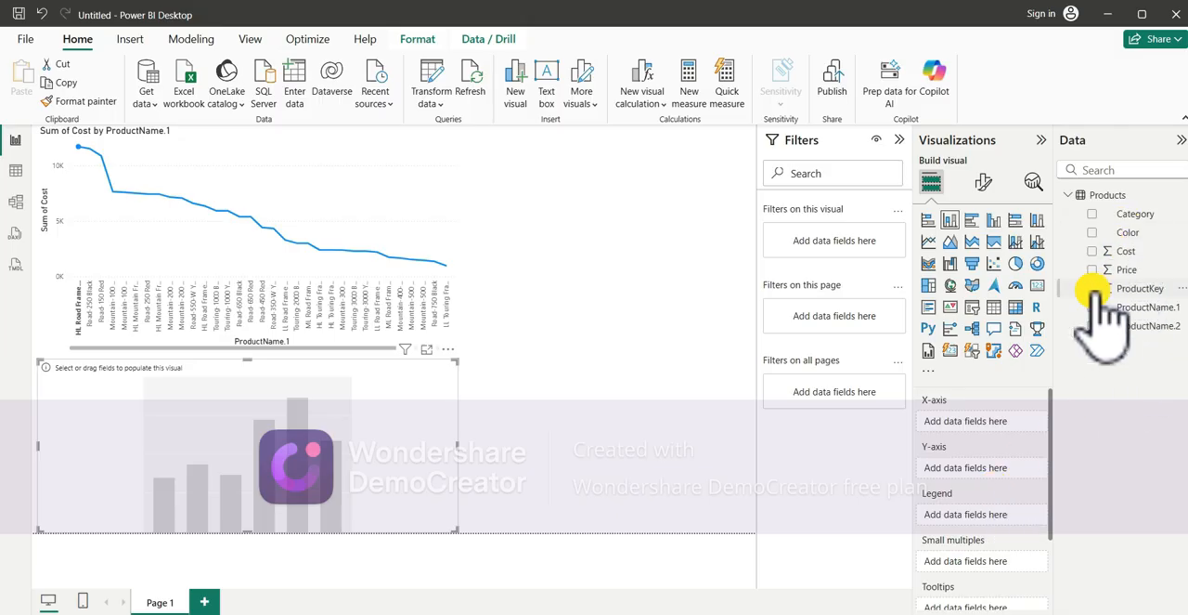
left_click(1128, 306)
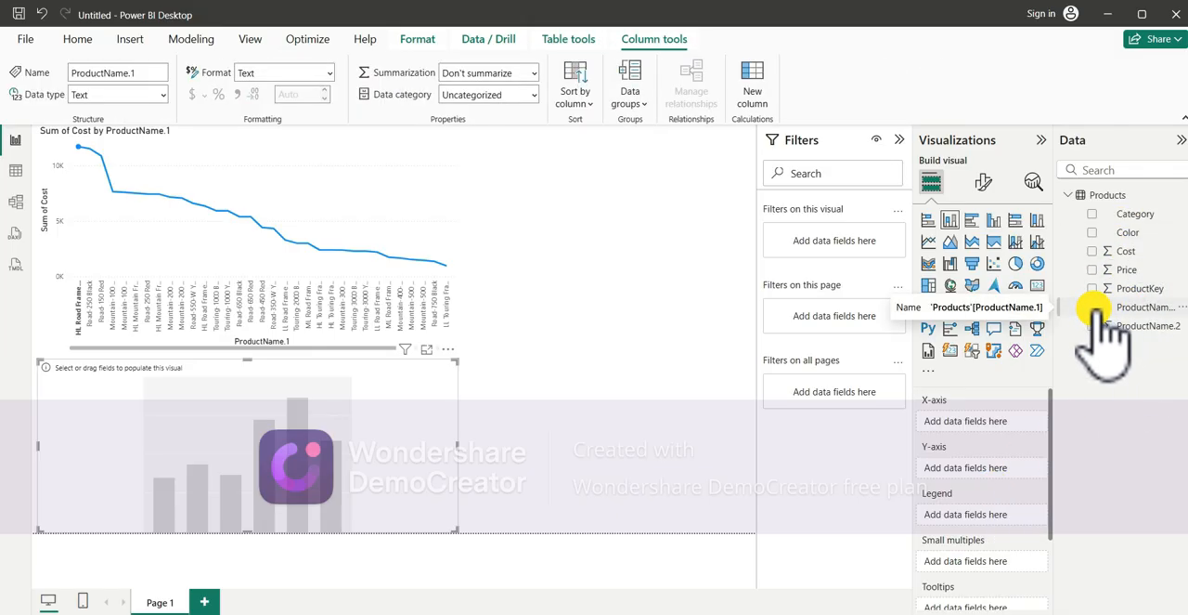
left_click(1094, 308)
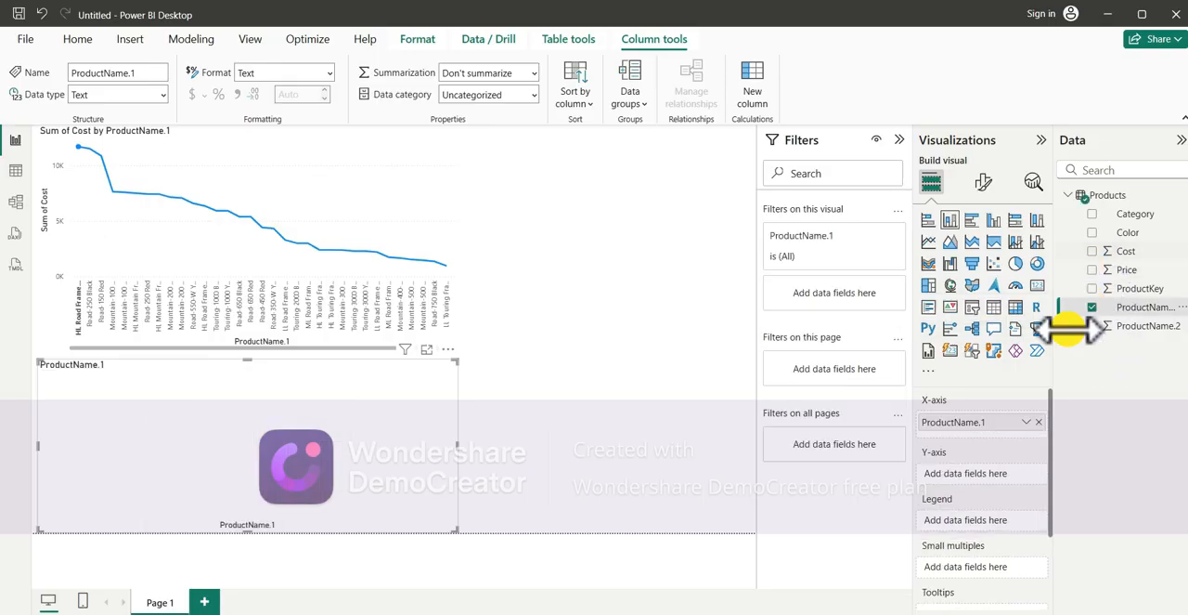
left_click(1096, 269)
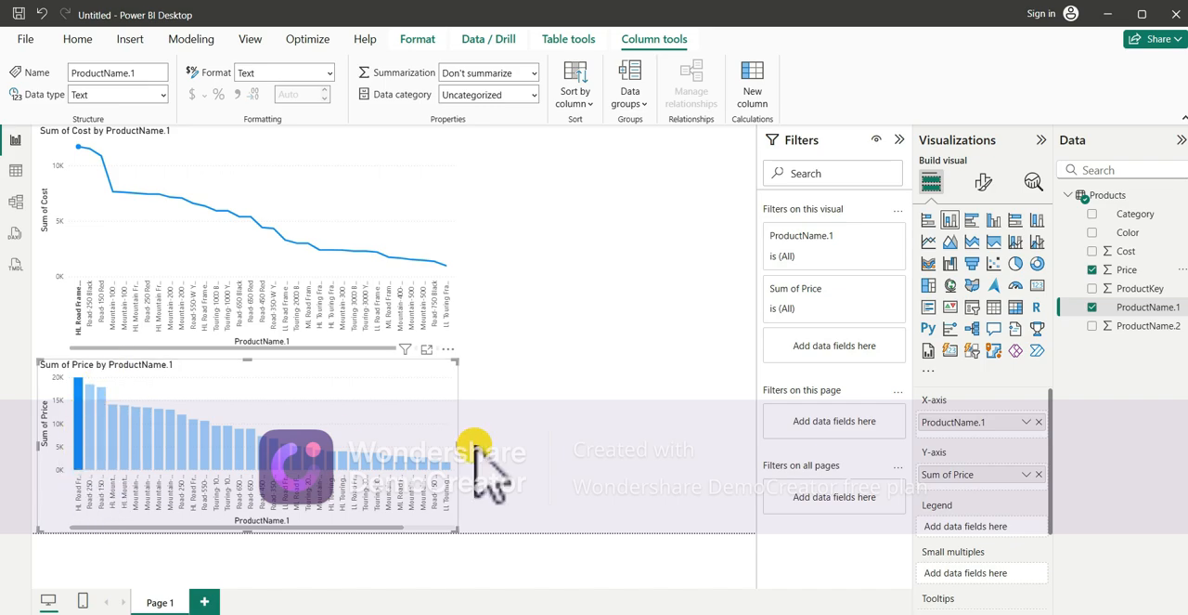
- Cross-filter the line chart by selecting two individual product columns one after the other, and clear the selection
left_click(241, 446)
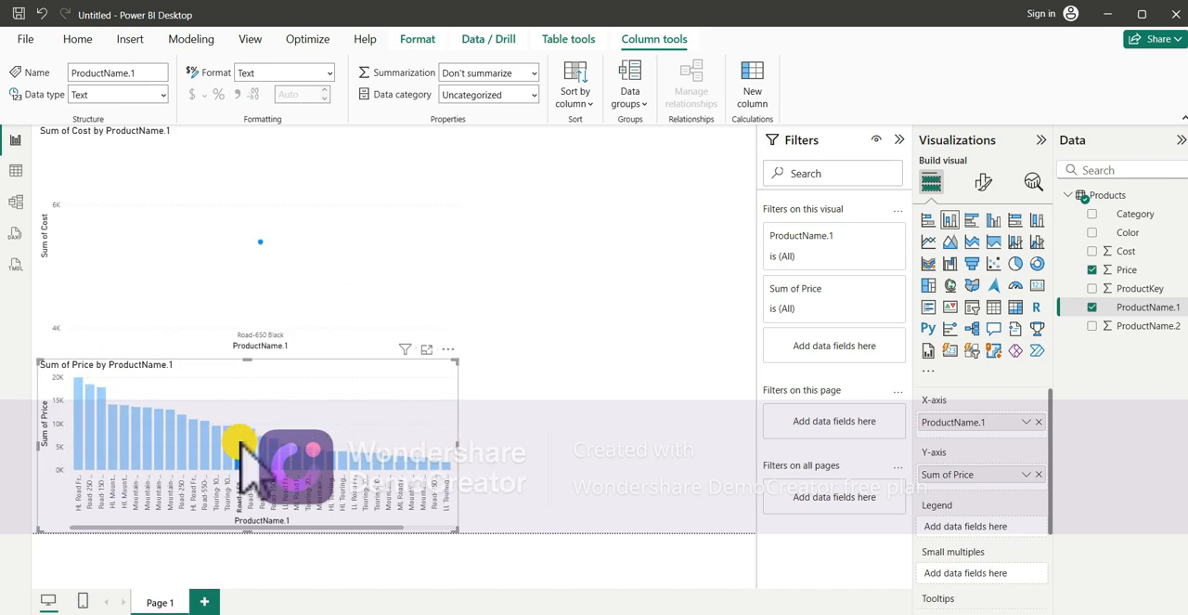
left_click(128, 438)
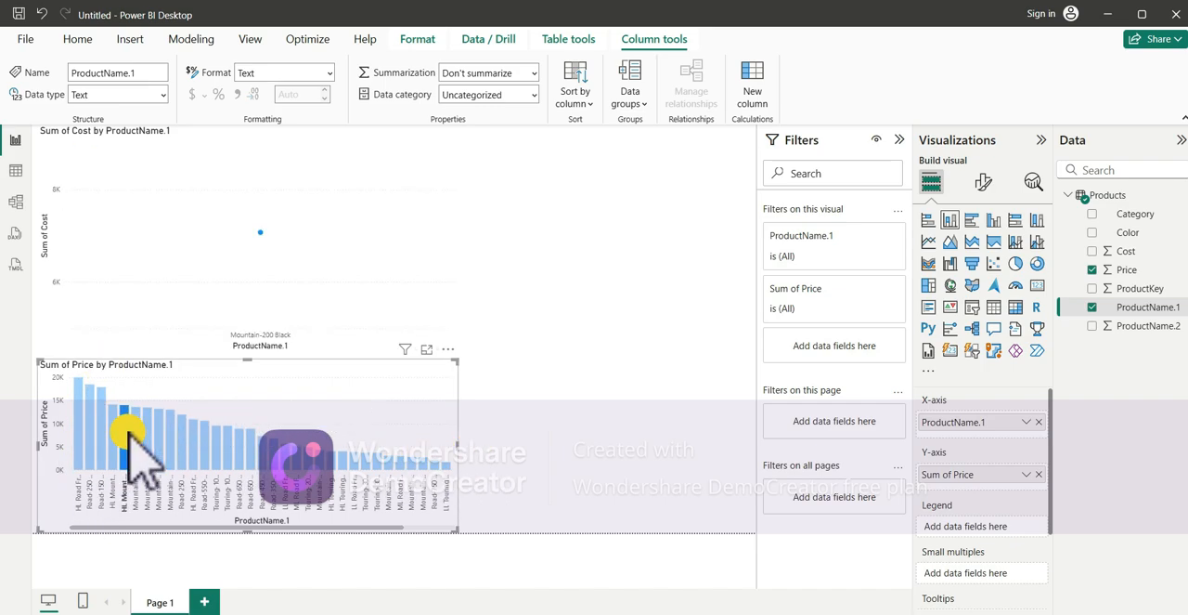
left_click(281, 451)
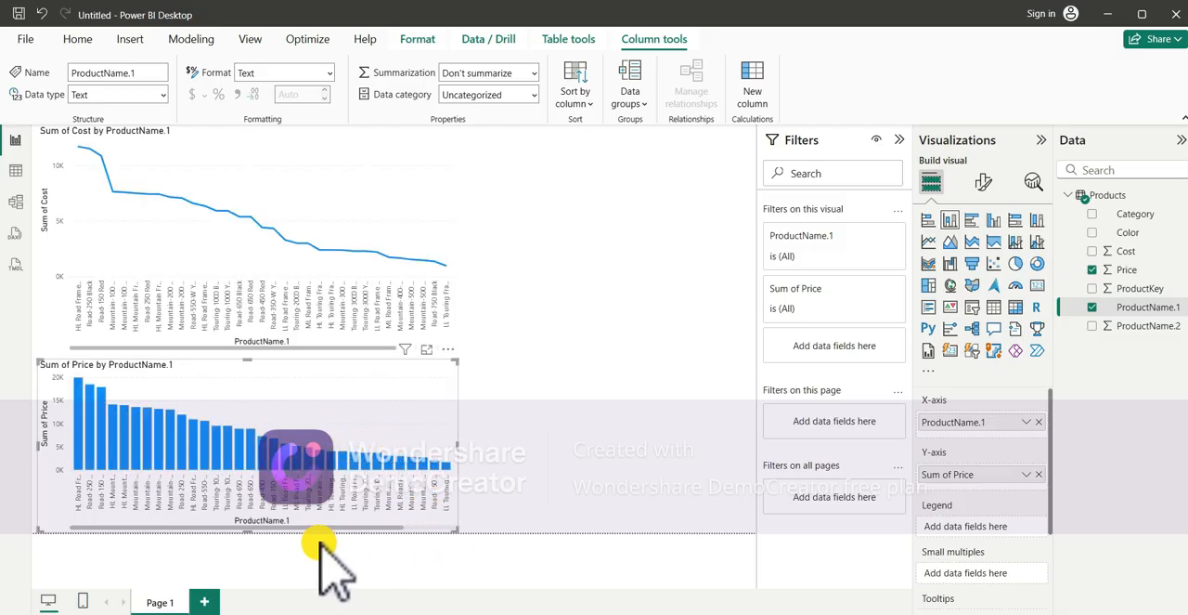
- Shift the column chart slightly to the page's left edge and show its data as a table
left_click_drag(403, 417, 390, 510)
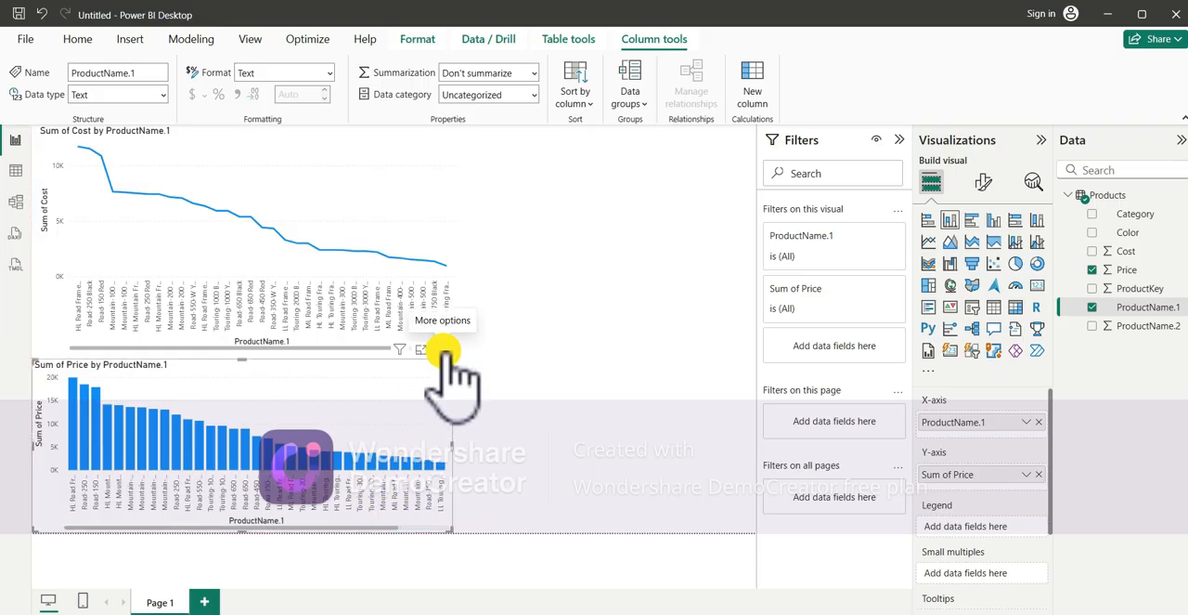
left_click(445, 349)
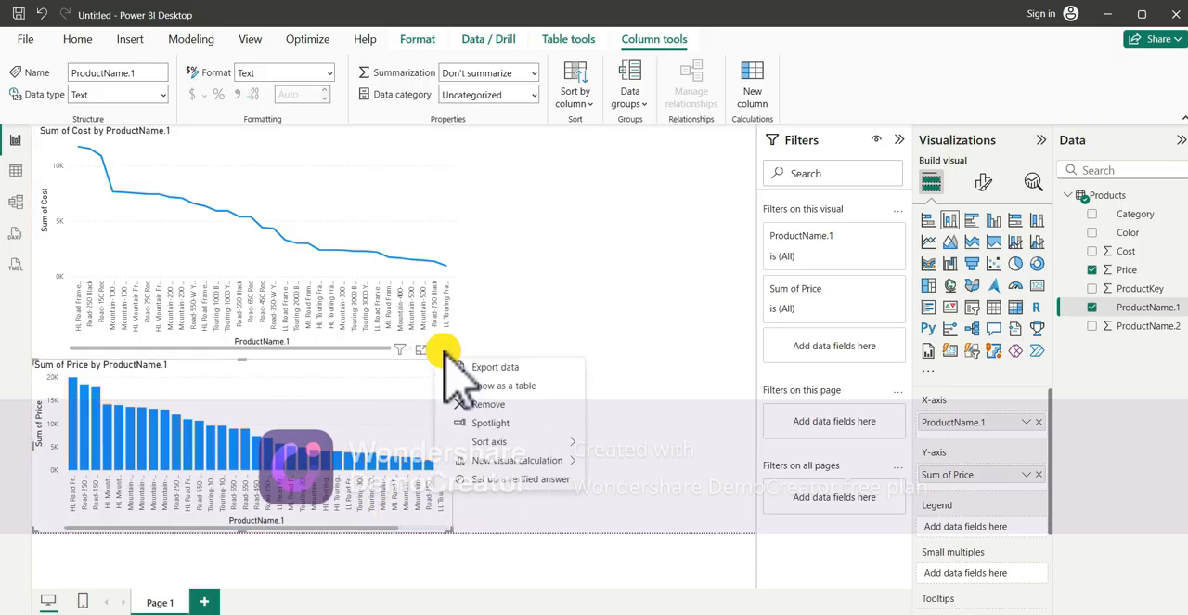
left_click(515, 388)
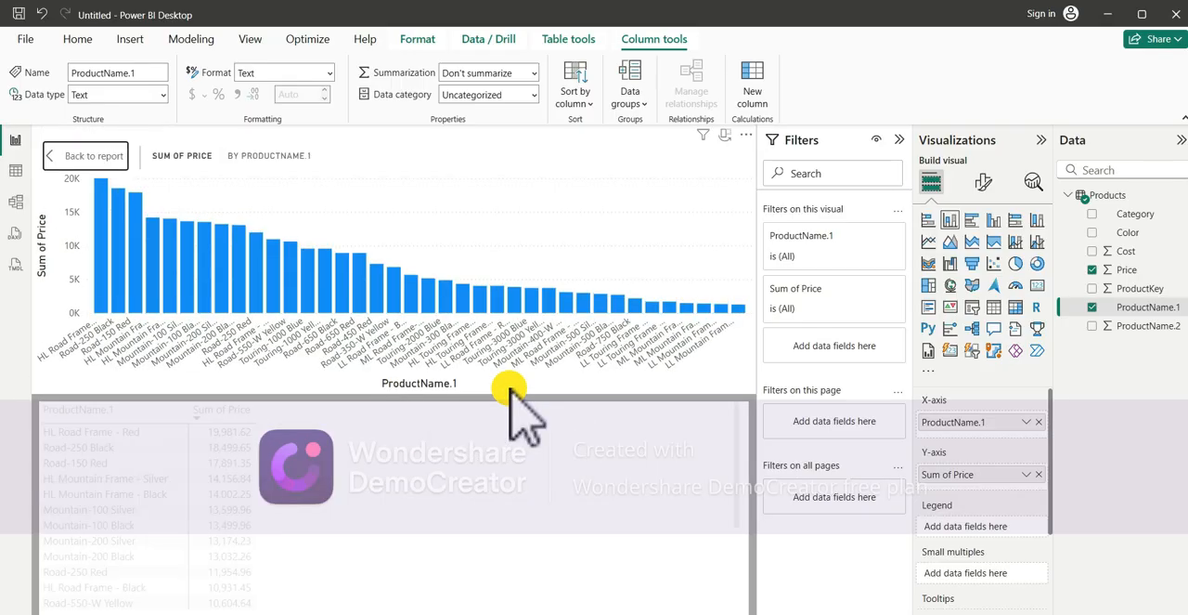
- Review the Sum of Price table by product name from start to end and return to the report
scroll(295, 485, "down", 3)
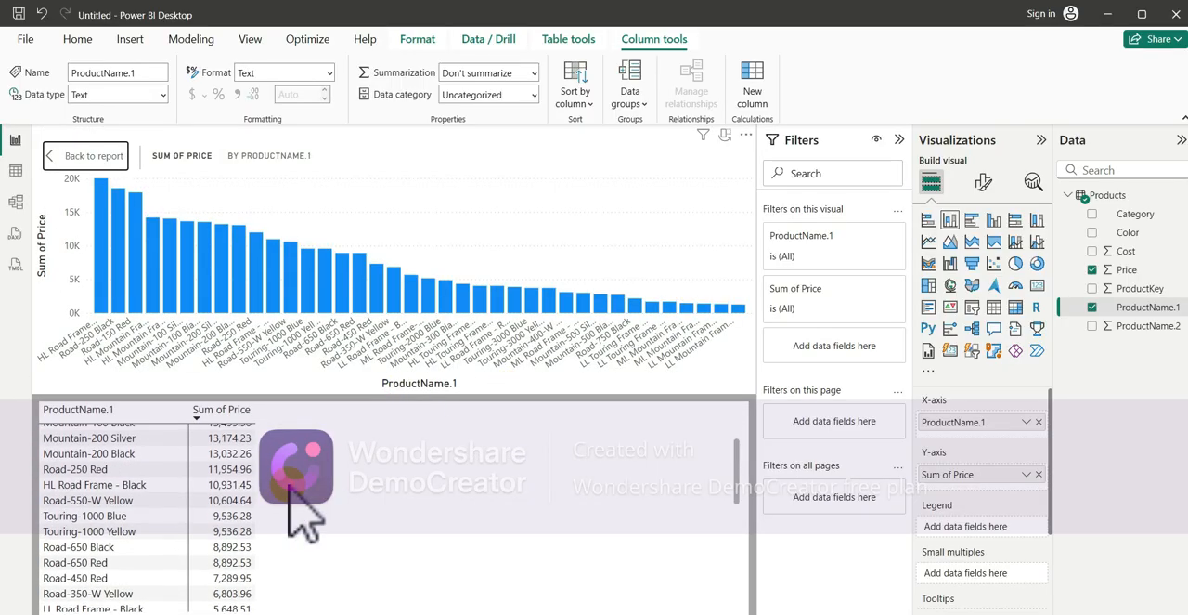
scroll(295, 485, "up", 3)
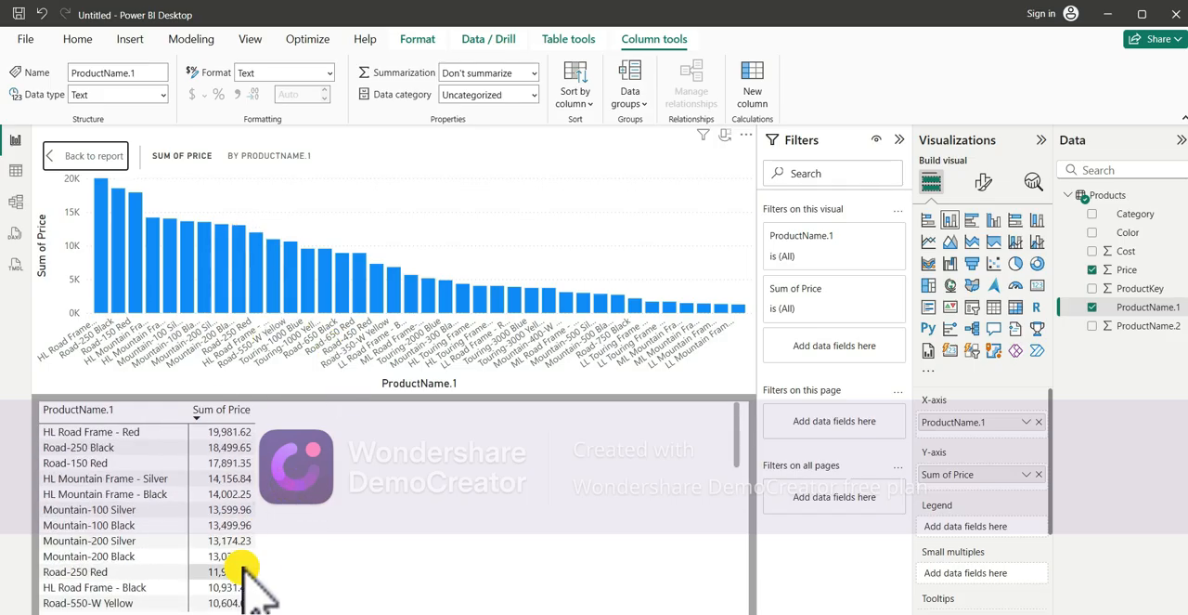
scroll(244, 569, "down", 5)
scroll(244, 568, "down", 4)
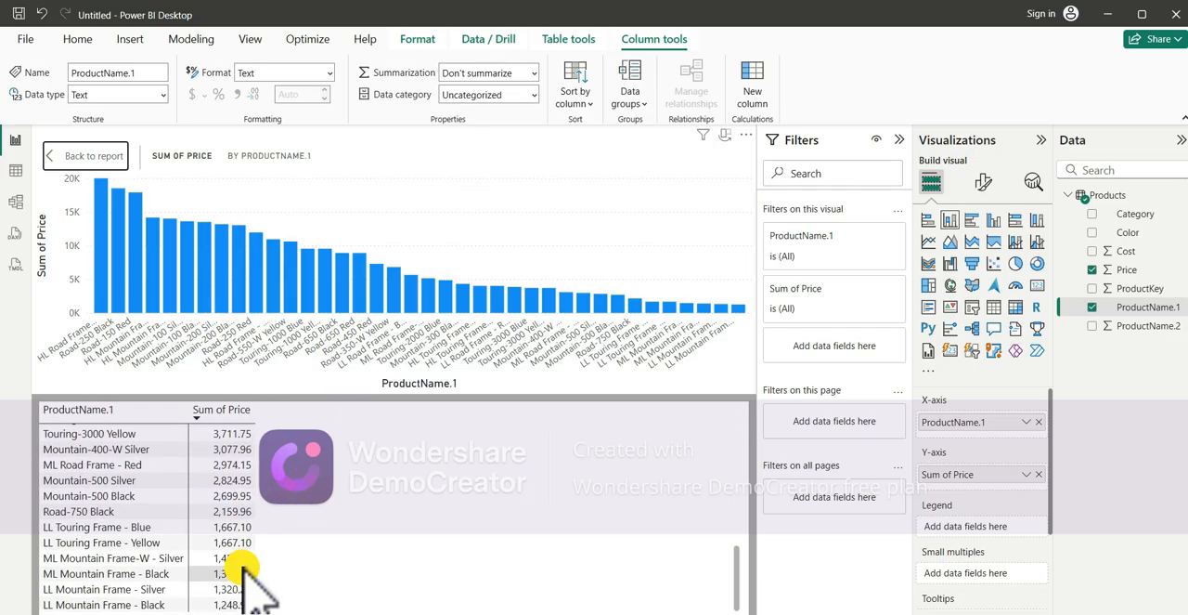
scroll(243, 567, "up", 9)
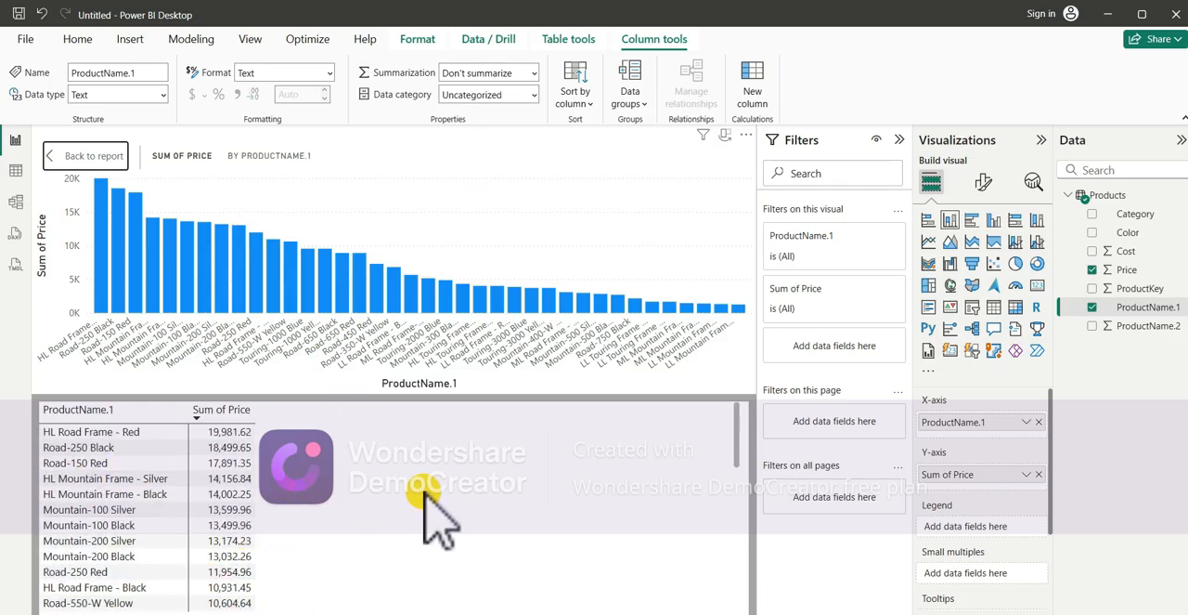
right_click(351, 296)
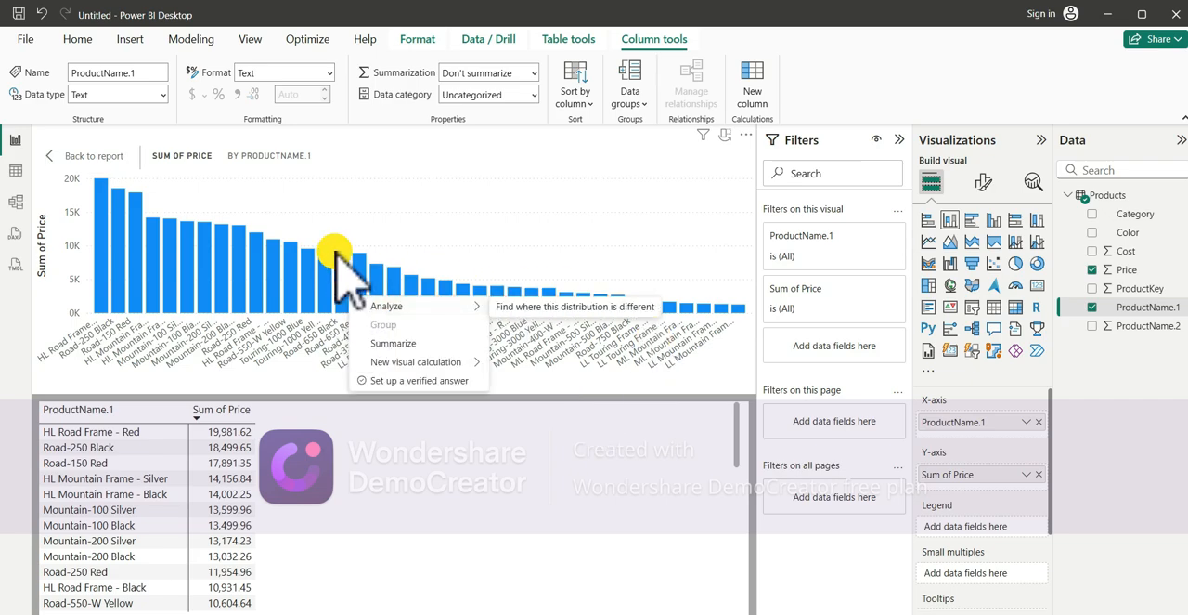
right_click(336, 252)
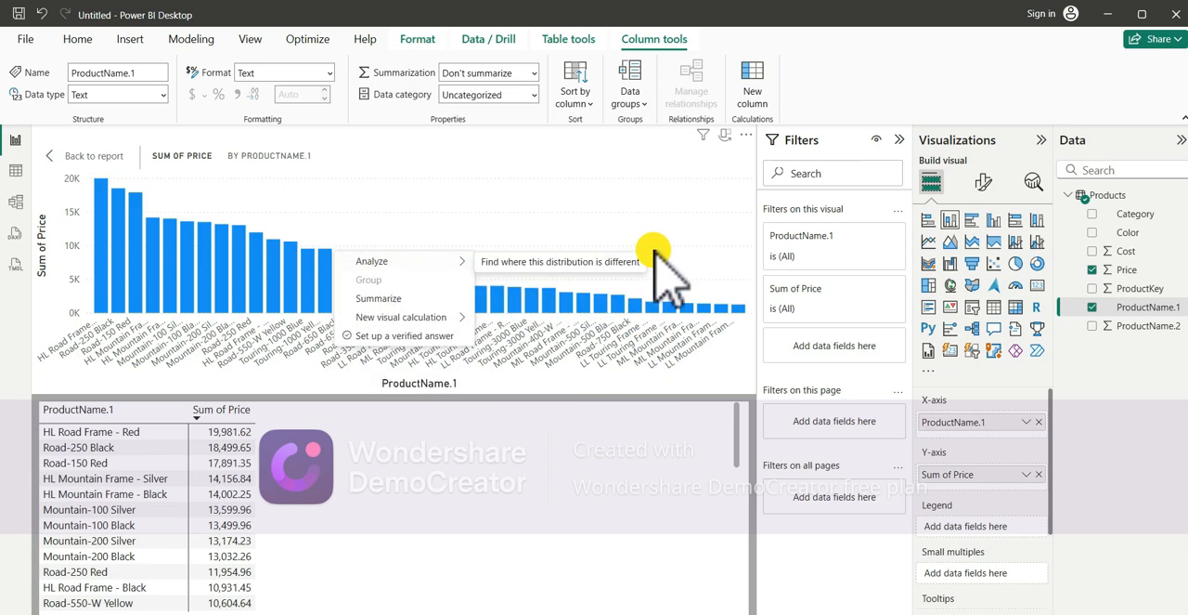
left_click(98, 156)
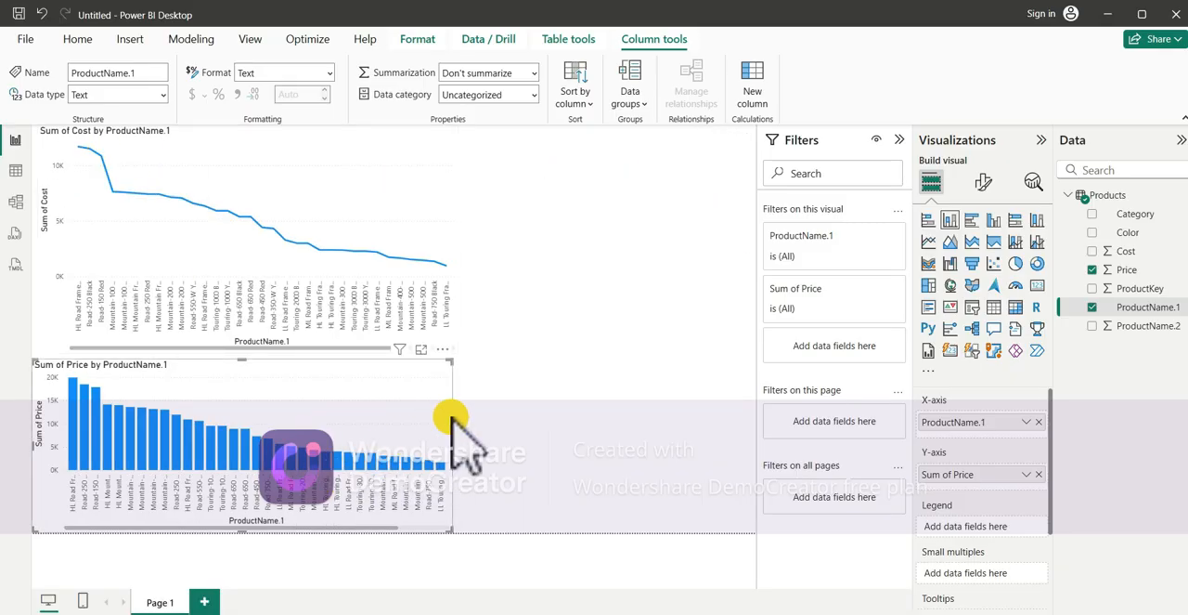
- Check the column chart's axis sorting options and change the visual to a pie chart
left_click(443, 349)
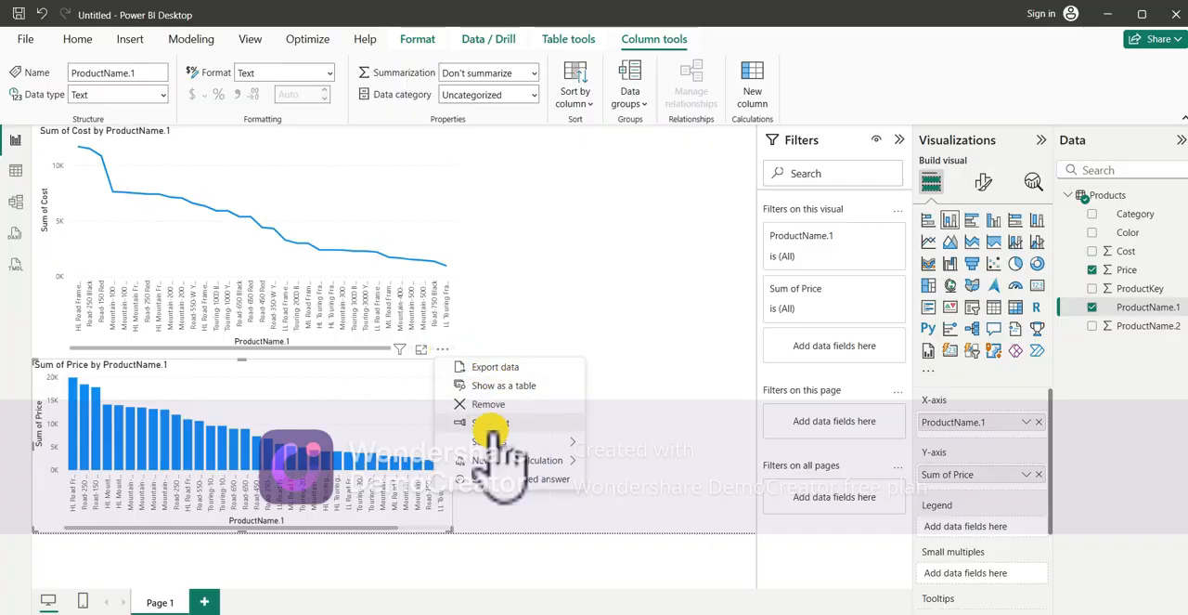
mouse_move(506, 442)
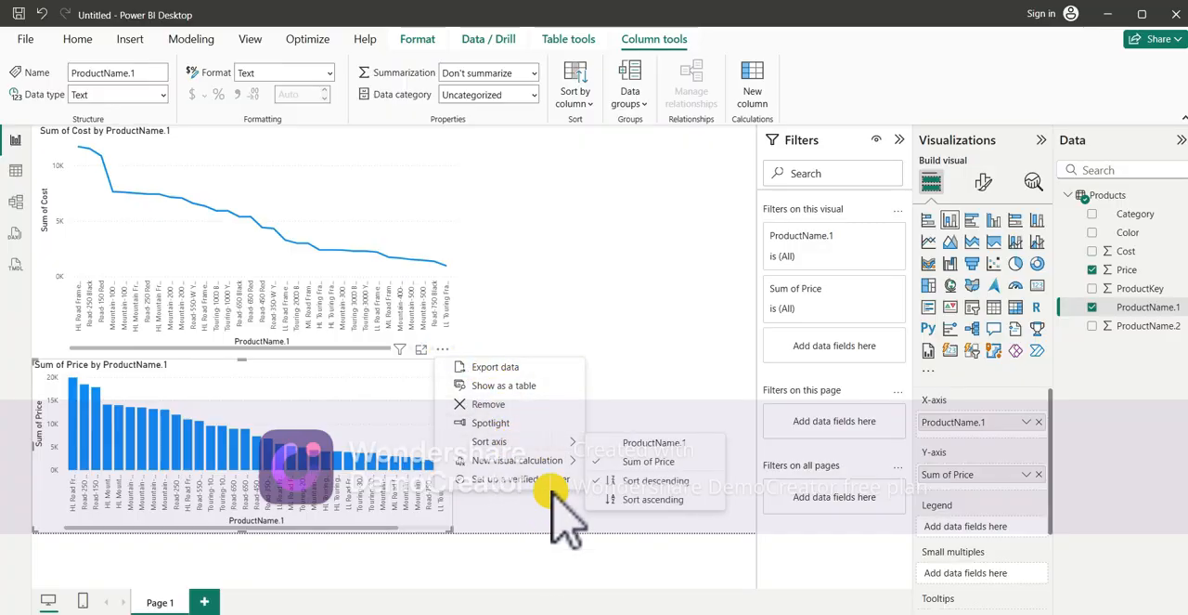
left_click(629, 301)
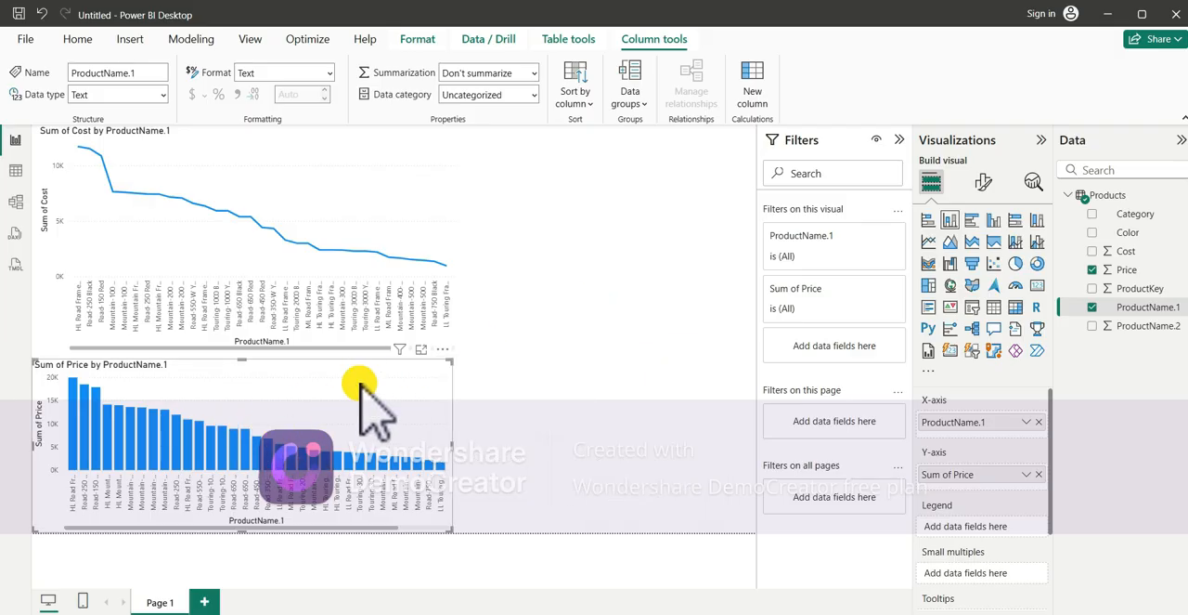
left_click(1016, 264)
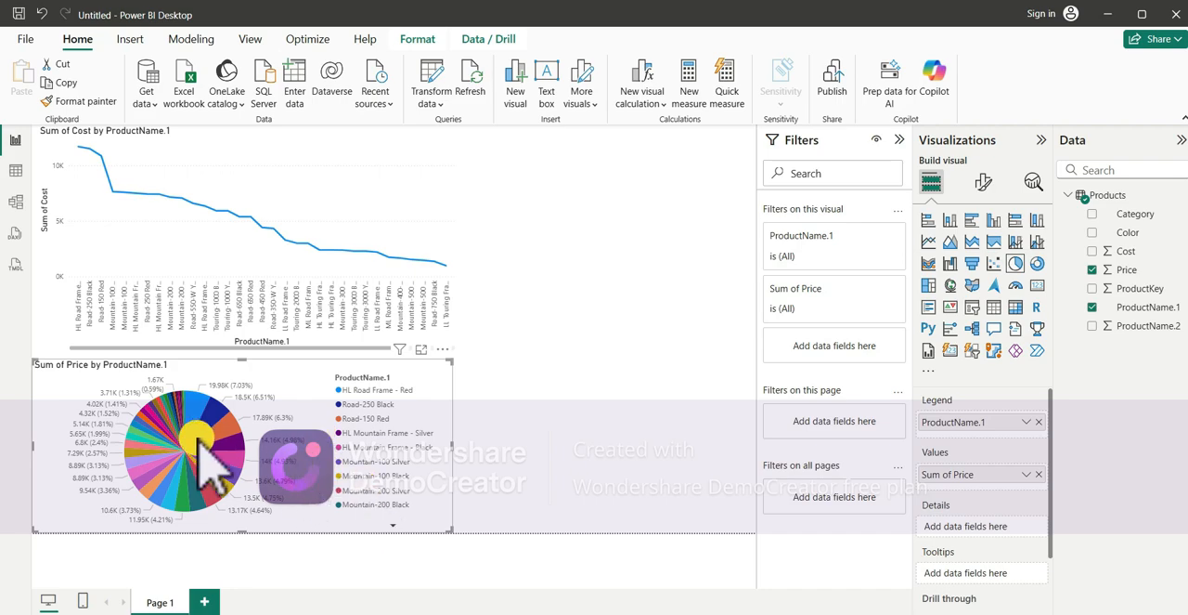
mouse_move(221, 436)
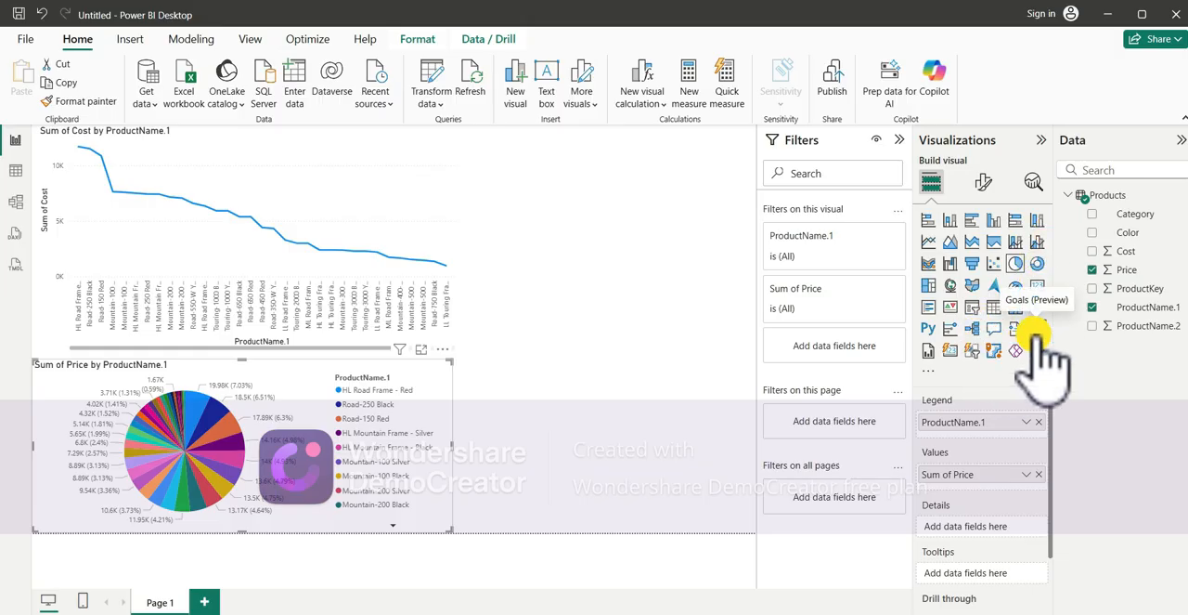
- Change the price visual to a decomposition tree and split Sum of Price by high value
left_click(975, 330)
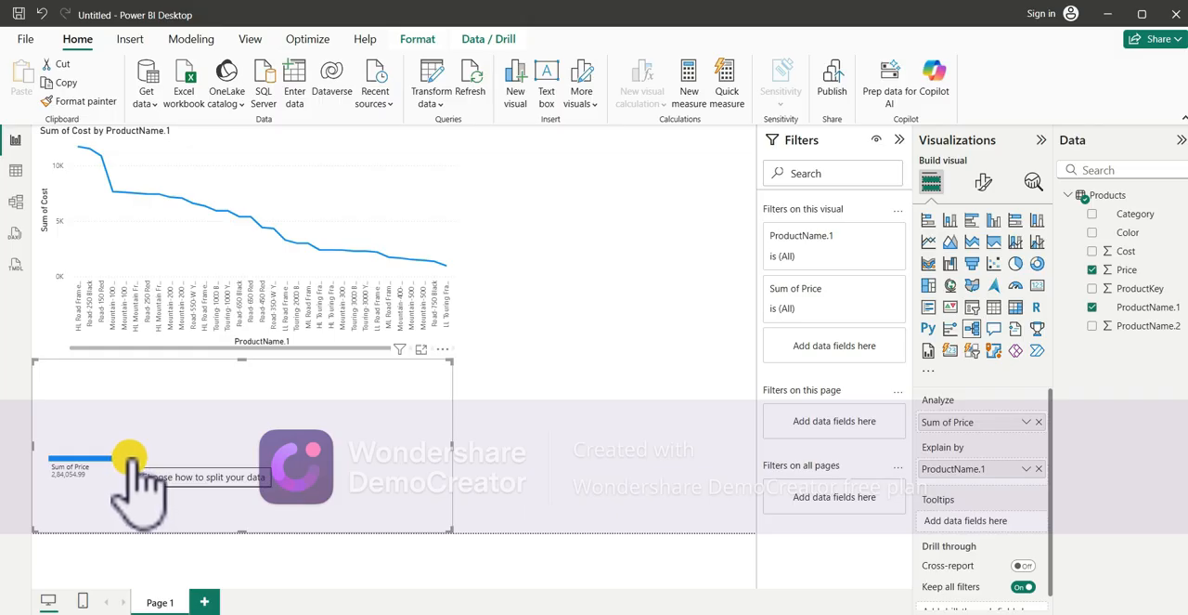
left_click(130, 457)
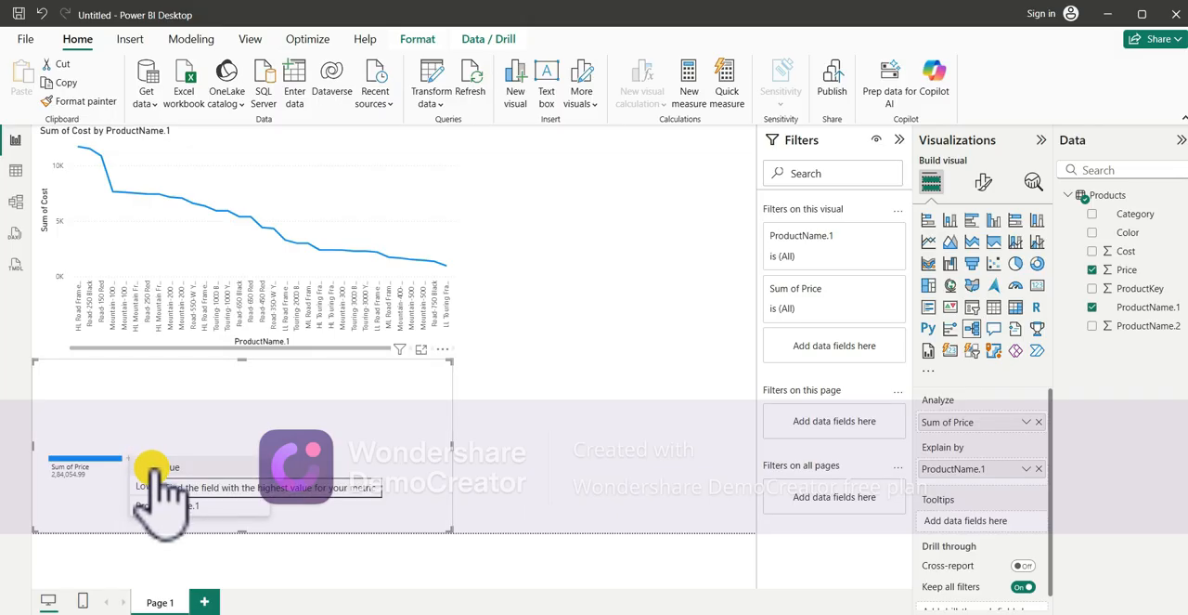
left_click(155, 467)
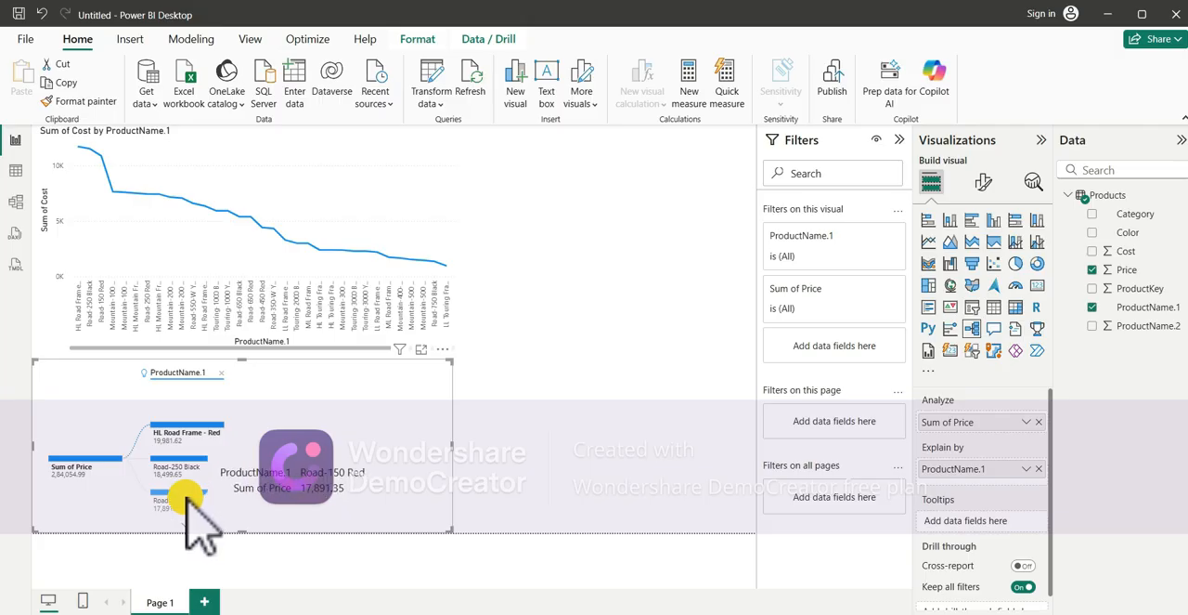
- Select the HL Road Frame - Red node, browse the other product nodes, and remove the ProductName.1 level from the tree
left_click(215, 429)
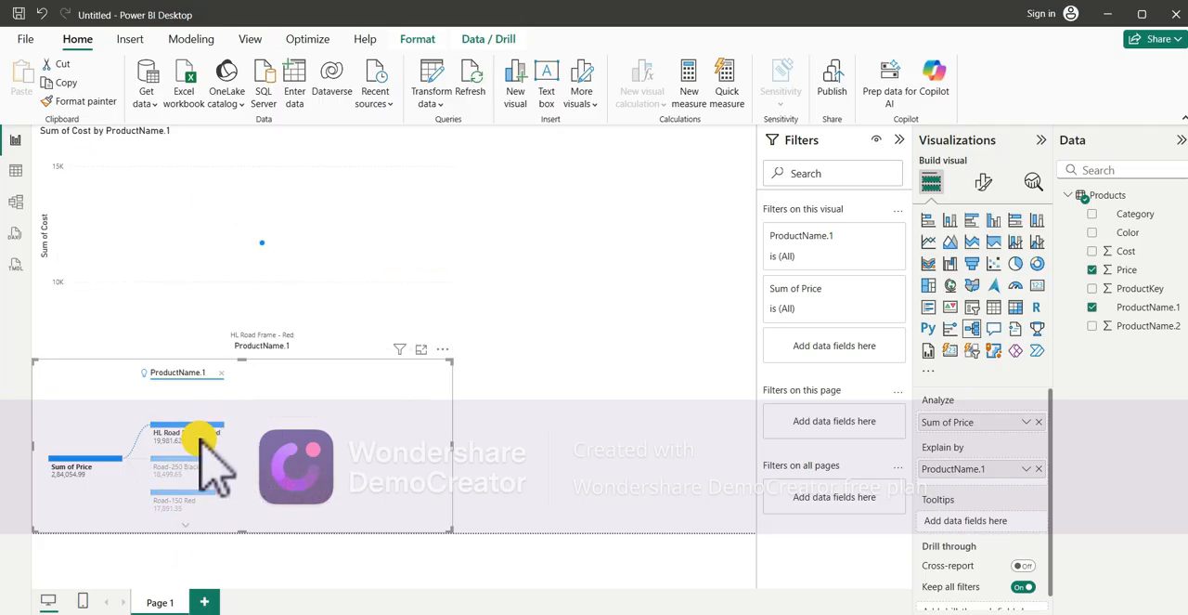
left_click(187, 525)
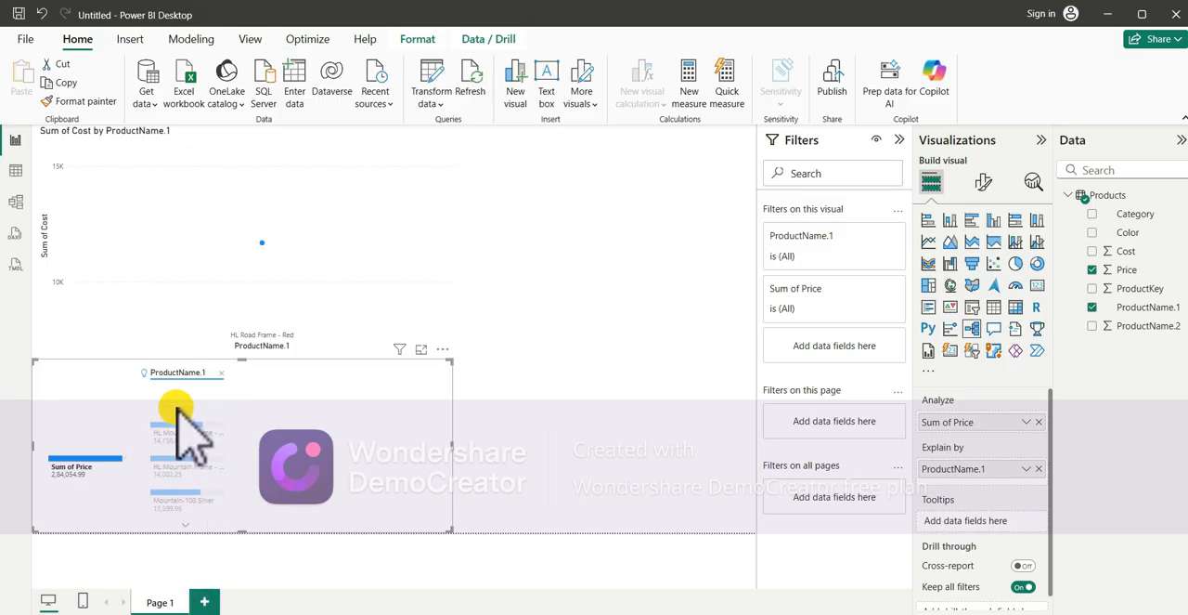
left_click(187, 409)
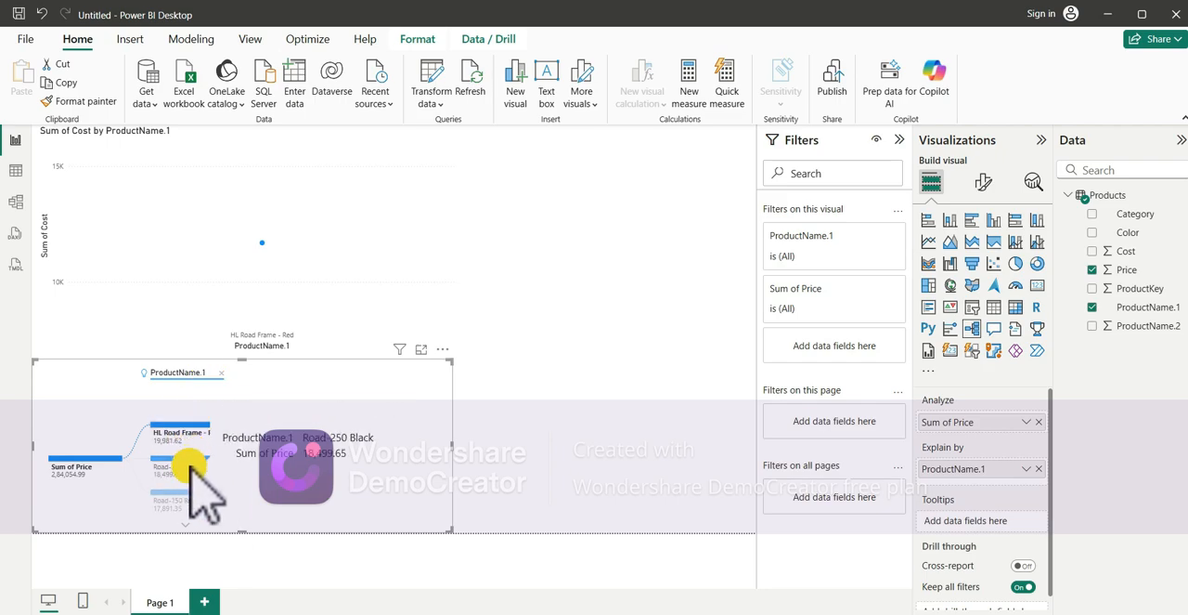
left_click(187, 524)
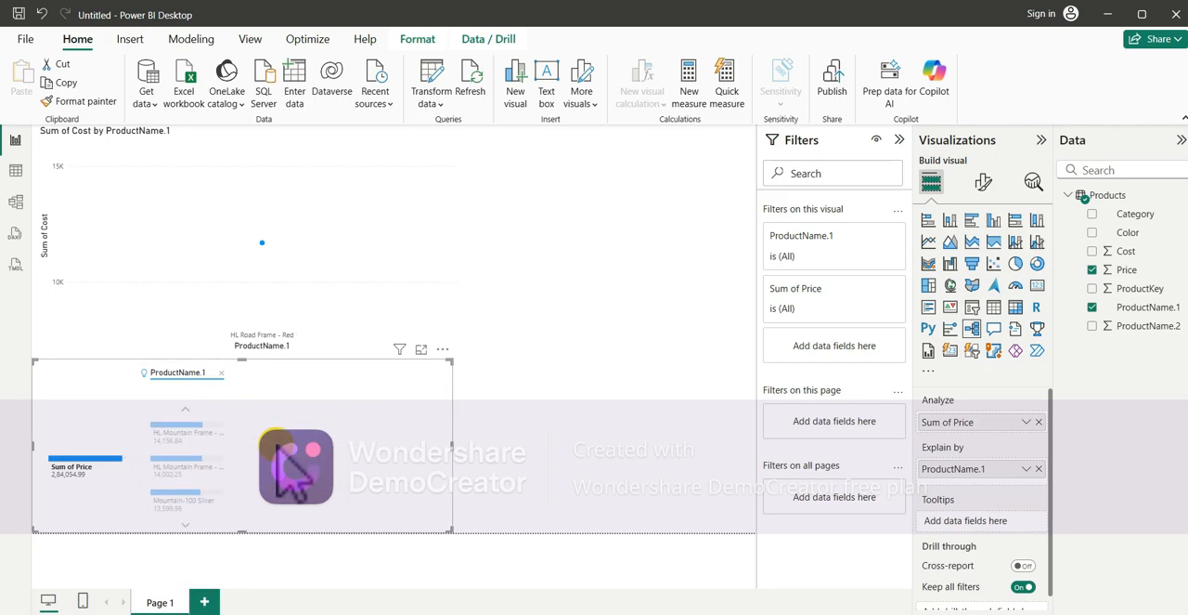
left_click(226, 374)
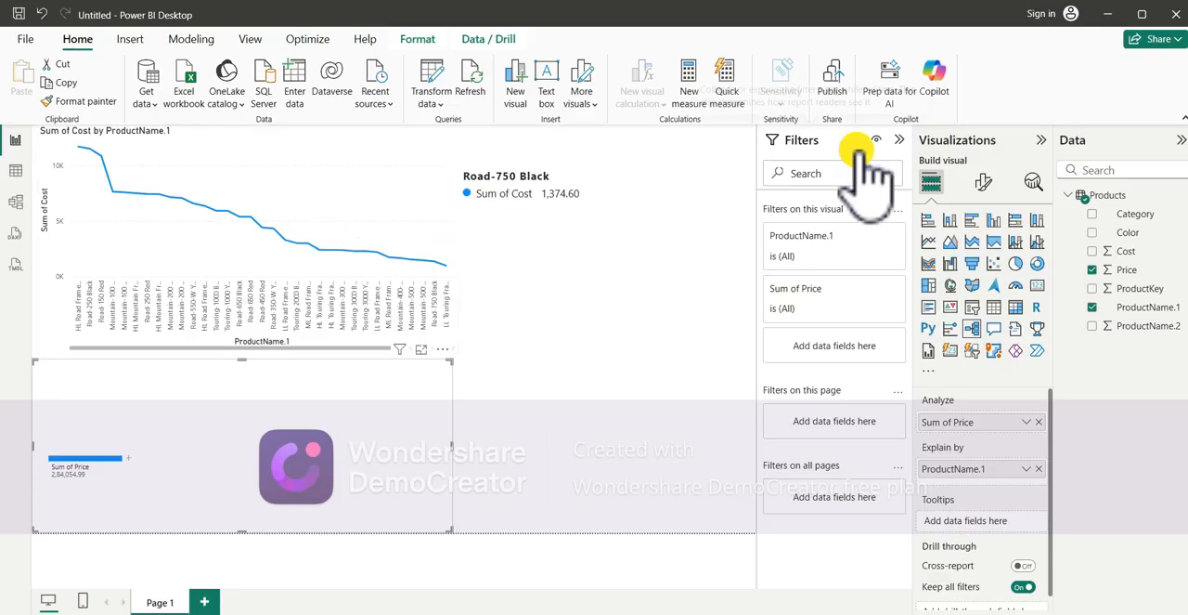
- Start publishing the report, saving the file as Todays Report_22_07 in Documents, and dismiss the email sign-in request
left_click(839, 82)
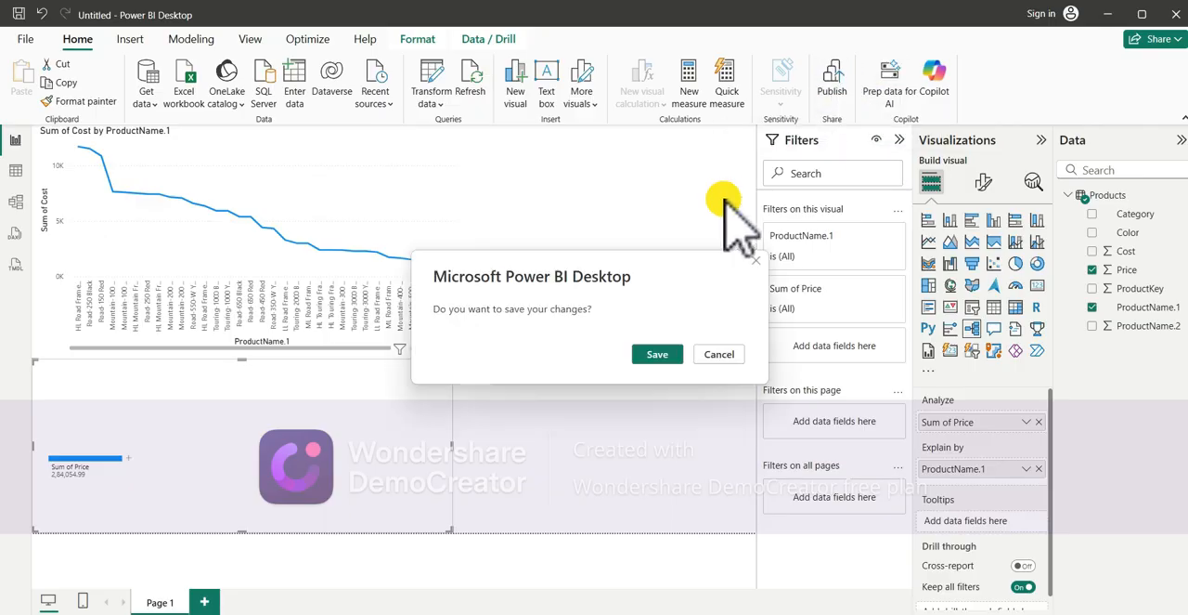
left_click(657, 354)
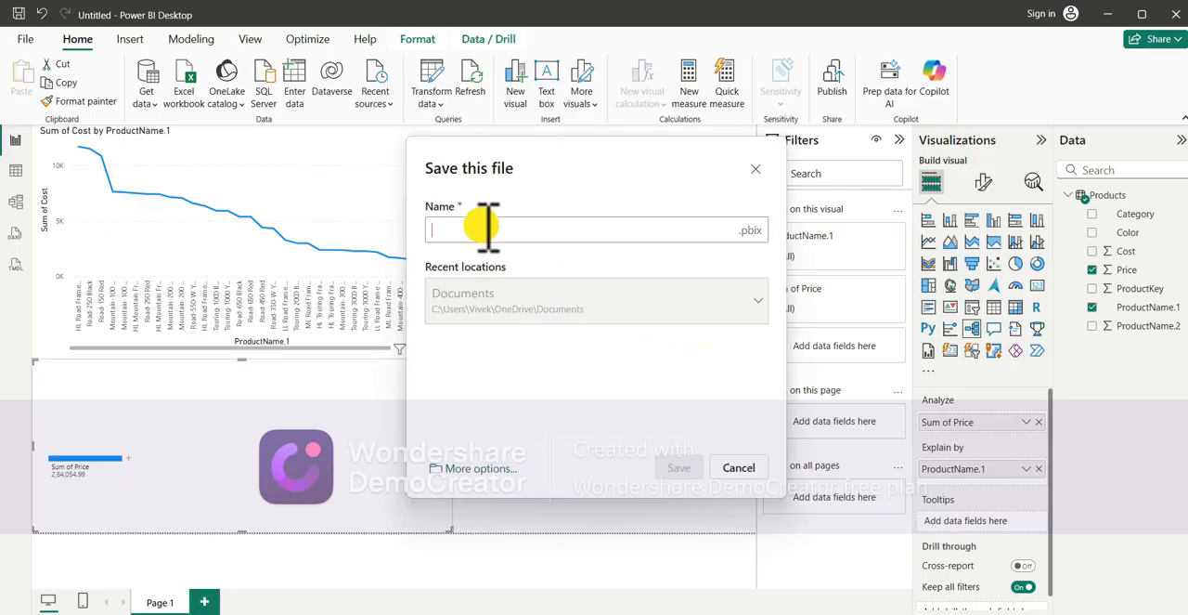
type("To")
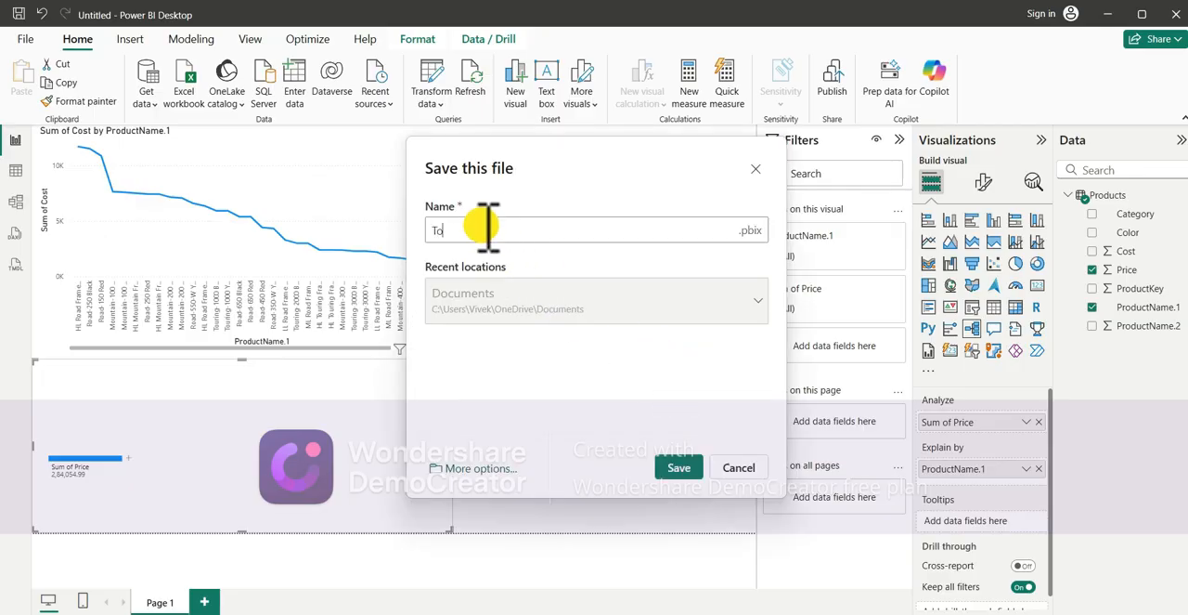
type("days_22_07")
left_click(681, 463)
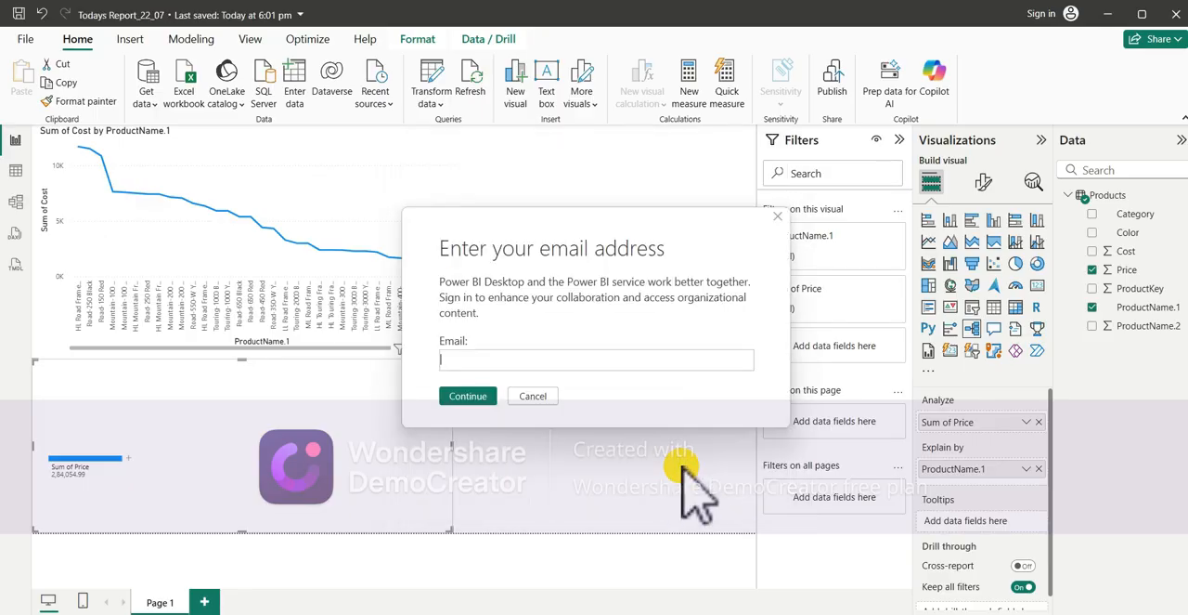
left_click(494, 362)
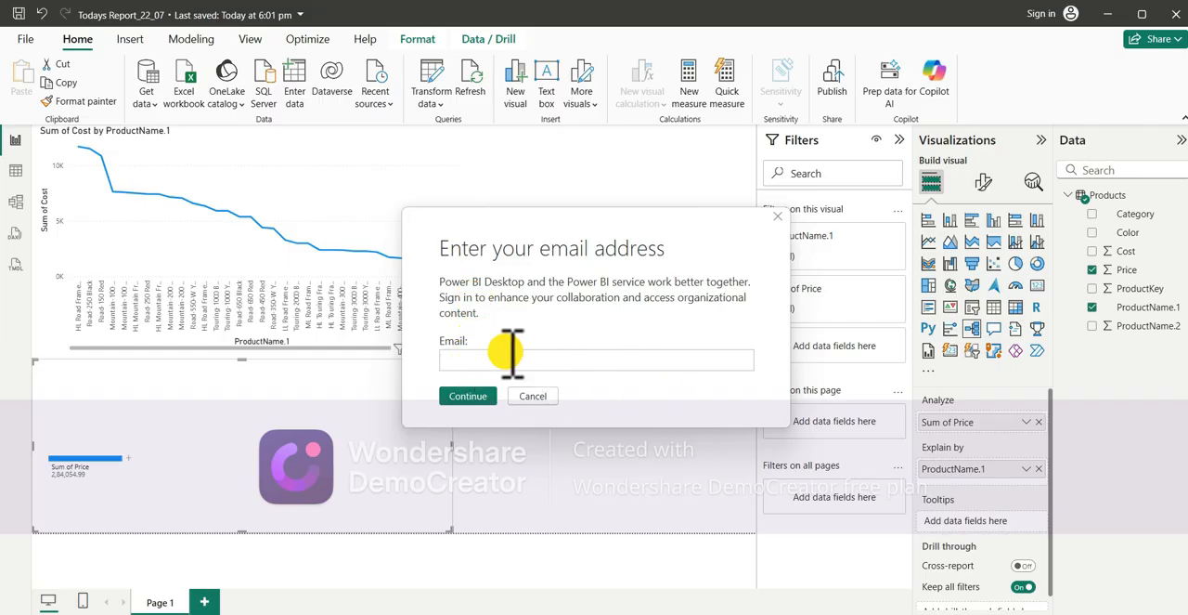
left_click(780, 221)
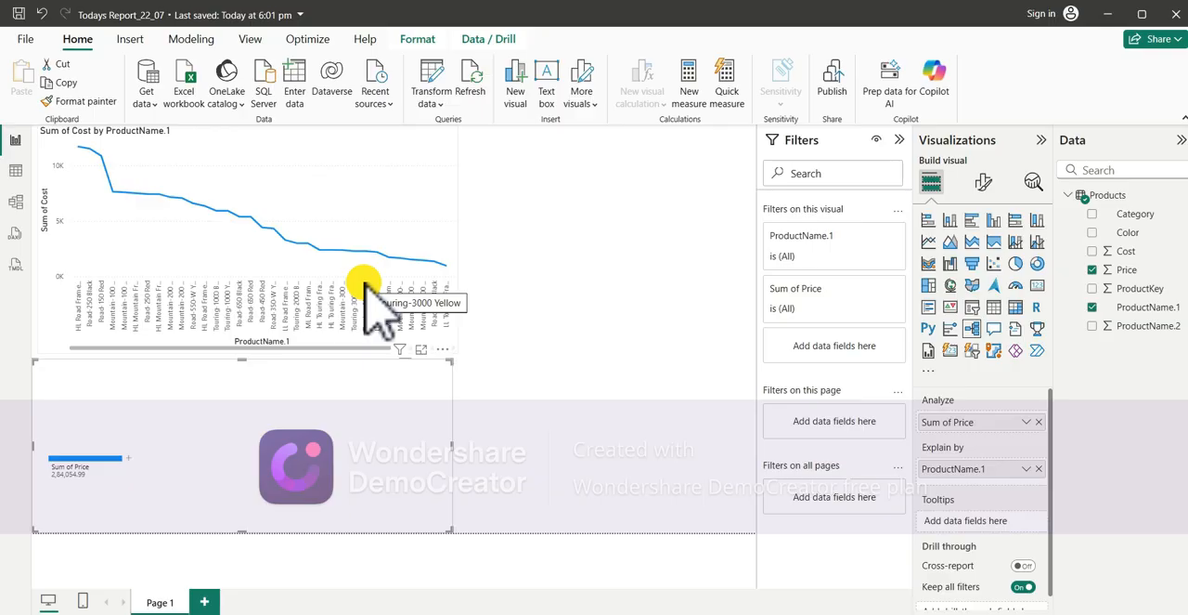
- Look over the Products data in Table view and the Products table card in Model view
left_click(16, 201)
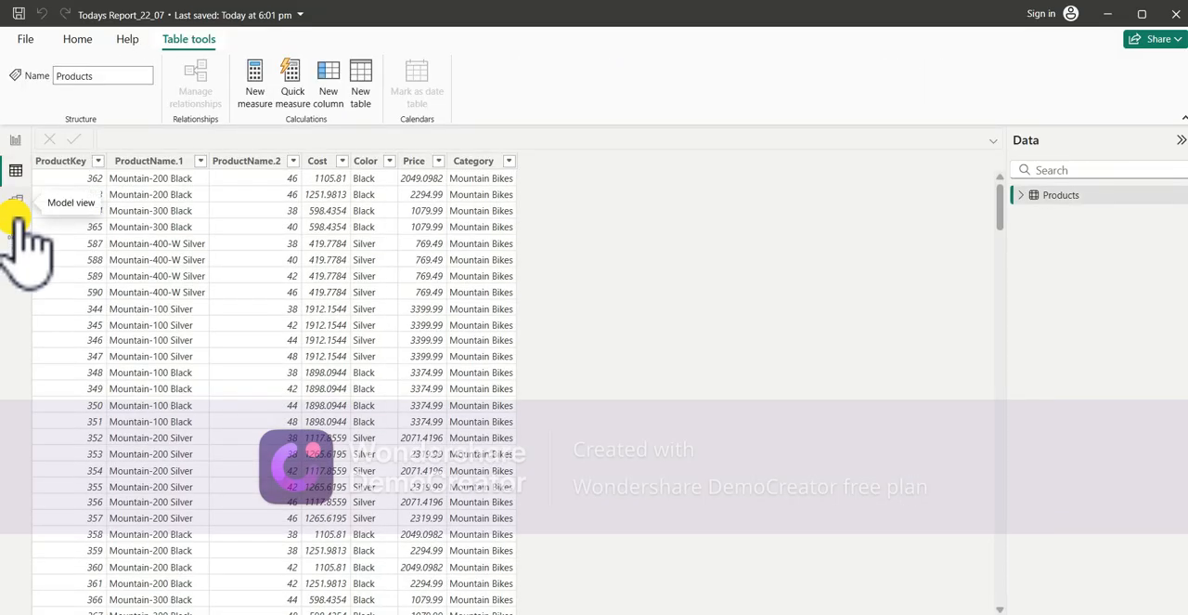
left_click(16, 206)
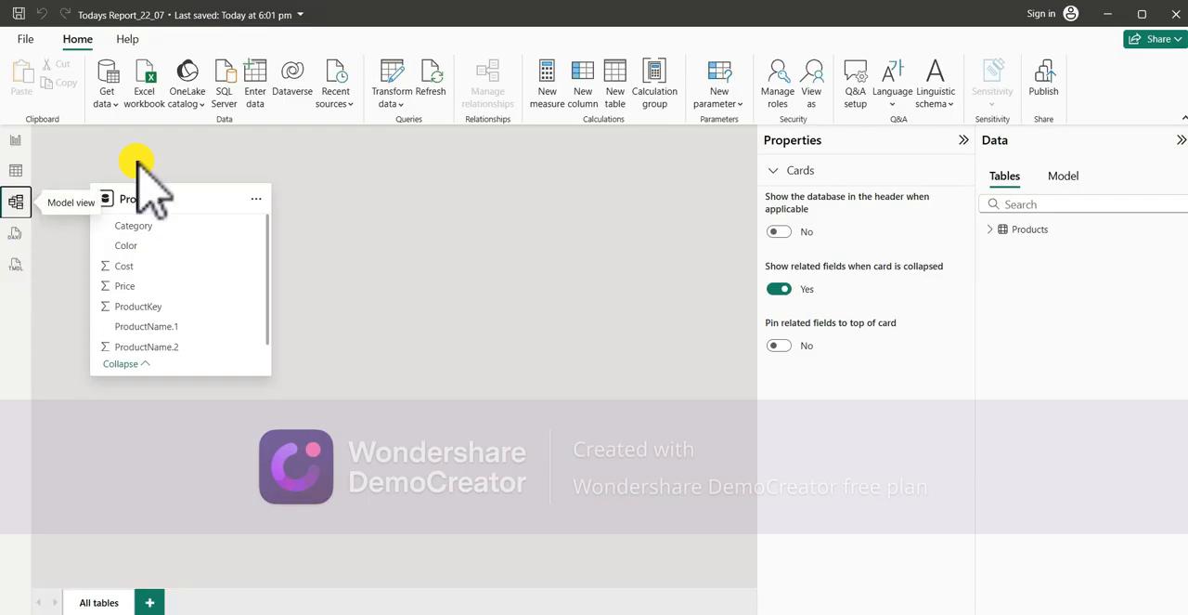